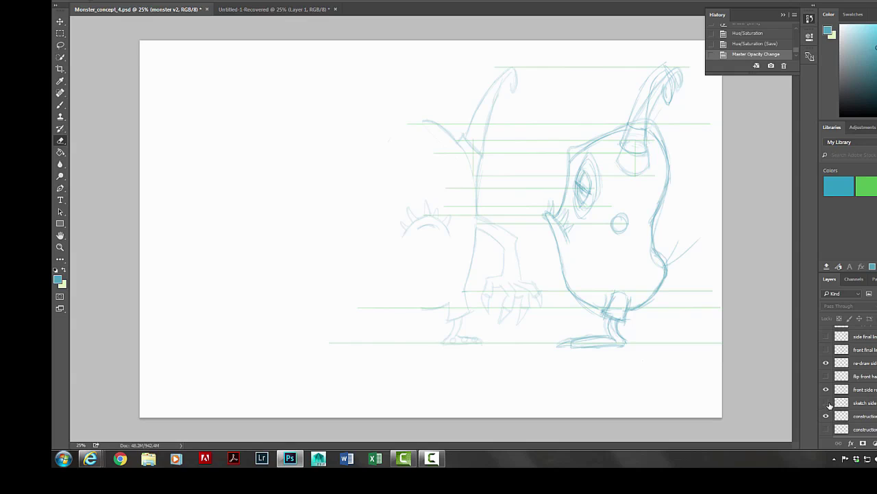
Step: Hide the rough front and re-draw side sketch layers, and show the front and side final line layers
{"action": "left_click", "coordinate": [826, 389]}
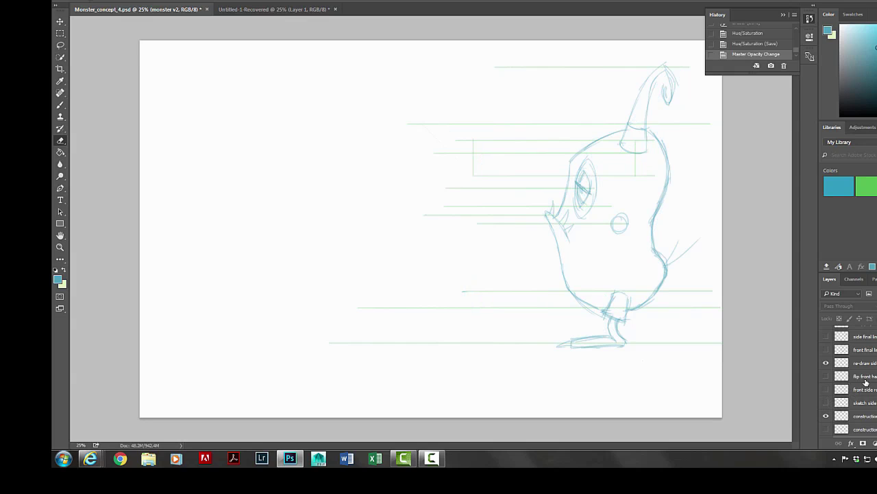
{"action": "scroll", "coordinate": [837, 386], "scroll_direction": "up", "scroll_amount": 2}
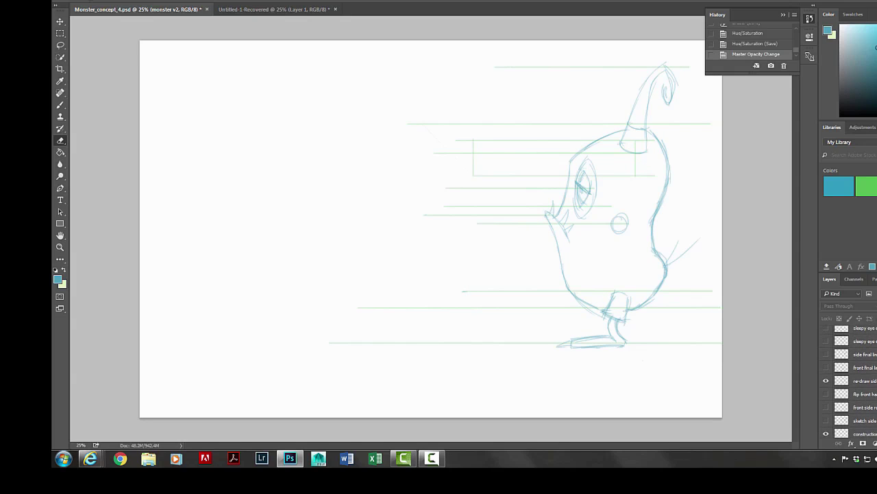
{"action": "left_click", "coordinate": [826, 381]}
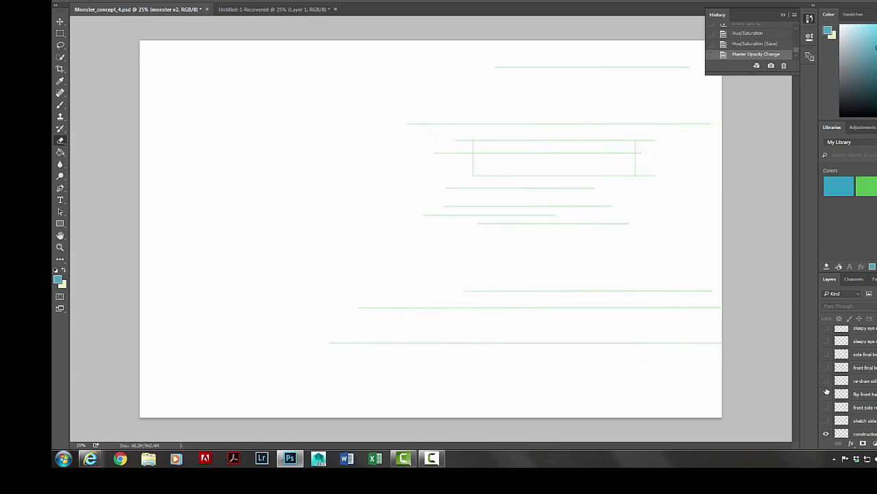
{"action": "left_click", "coordinate": [826, 369]}
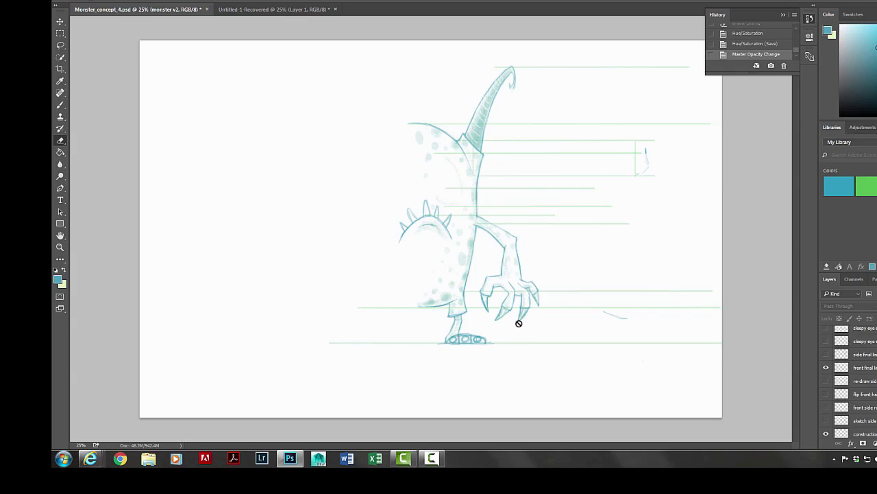
{"action": "left_click", "coordinate": [847, 365]}
{"action": "left_click", "coordinate": [826, 354]}
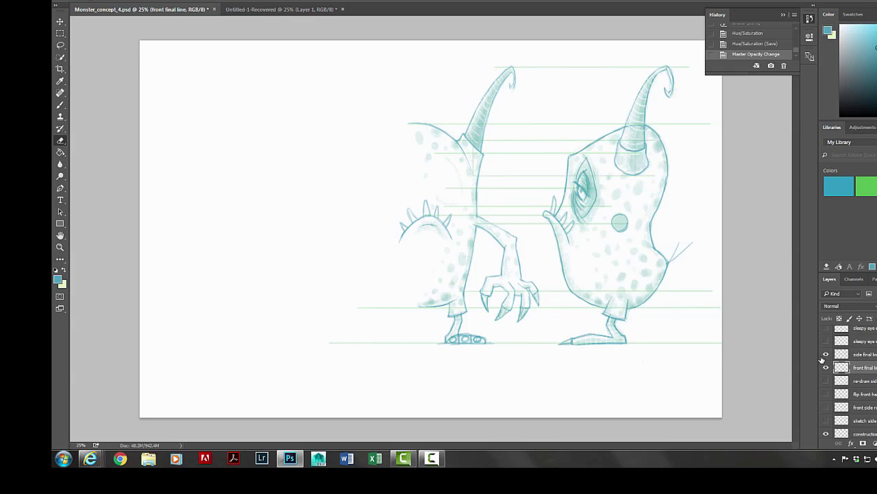
Step: Show the two sleepy eye layers on the front view of the monster
{"action": "scroll", "coordinate": [834, 346], "scroll_direction": "up", "scroll_amount": 3}
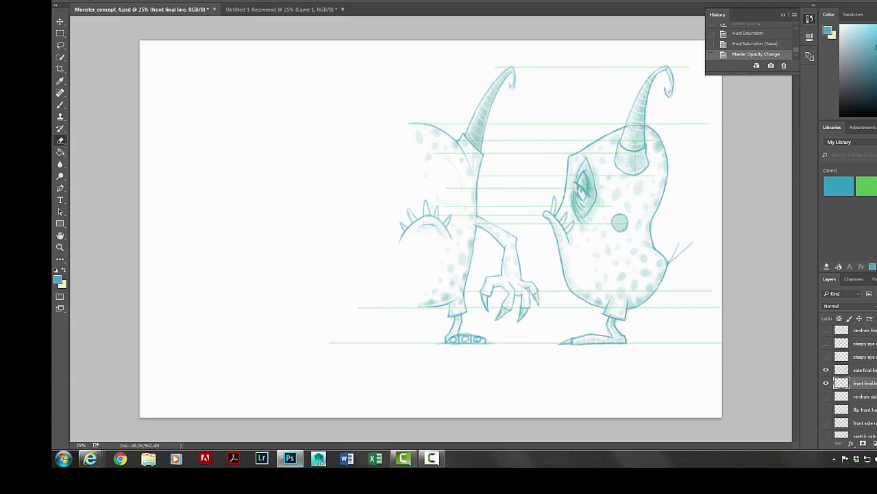
{"action": "scroll", "coordinate": [848, 381], "scroll_direction": "up", "scroll_amount": 1}
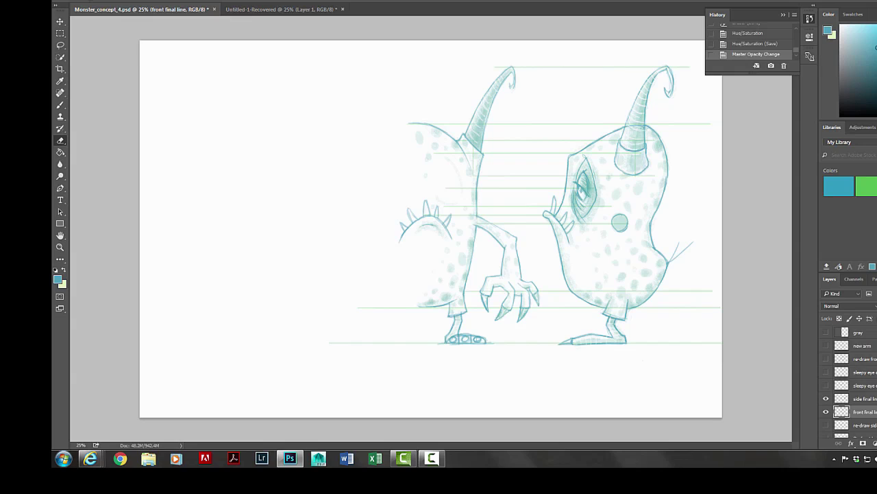
{"action": "left_click", "coordinate": [826, 372]}
{"action": "left_click", "coordinate": [826, 385]}
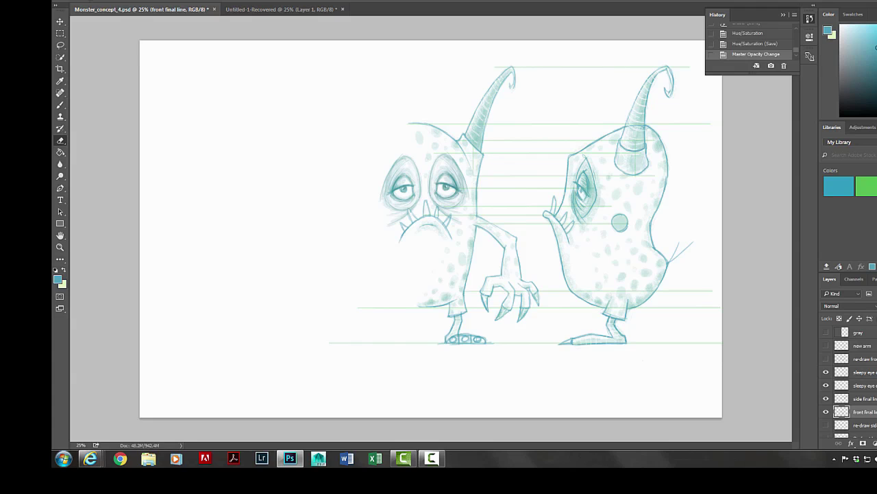
{"action": "scroll", "coordinate": [850, 384], "scroll_direction": "down", "scroll_amount": 3}
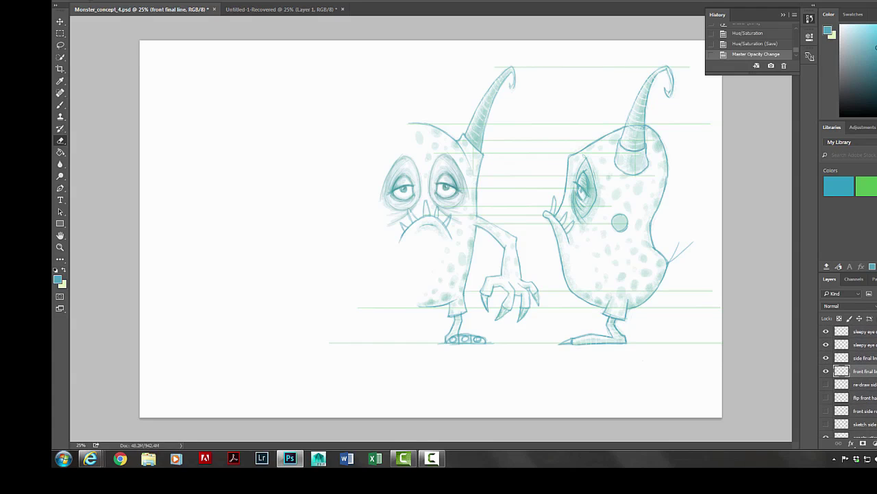
{"action": "scroll", "coordinate": [850, 384], "scroll_direction": "up", "scroll_amount": 3}
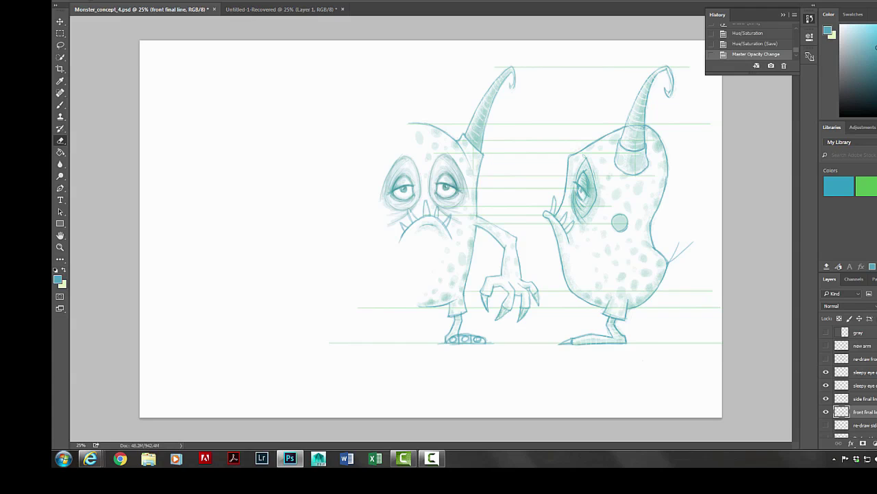
Step: Duplicate the front final line layer under its default name
{"action": "right_click", "coordinate": [857, 412]}
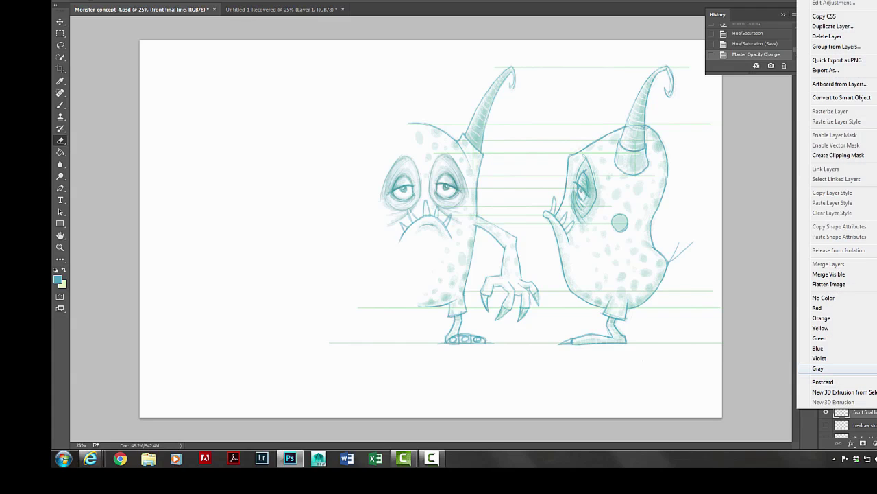
{"action": "left_click", "coordinate": [833, 26]}
{"action": "left_click", "coordinate": [570, 126]}
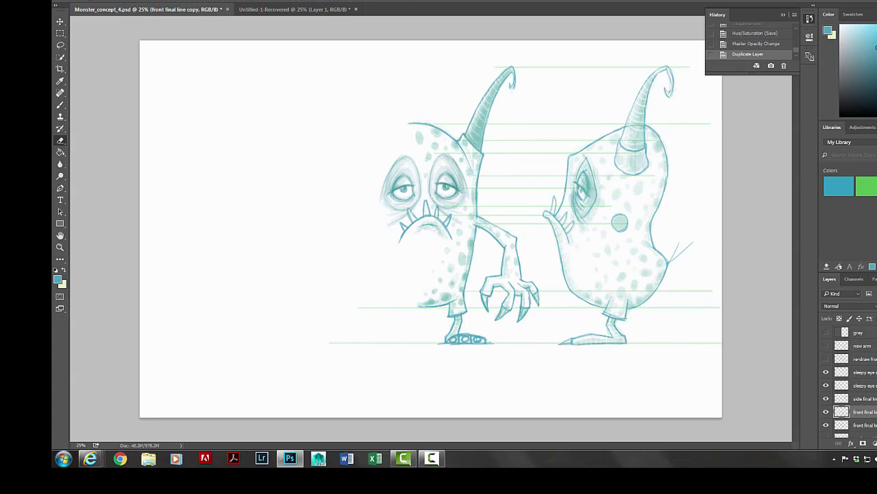
Step: Flip the duplicated half horizontally and move it beside the original half to complete the monster's front view
{"action": "left_click", "coordinate": [93, 1]}
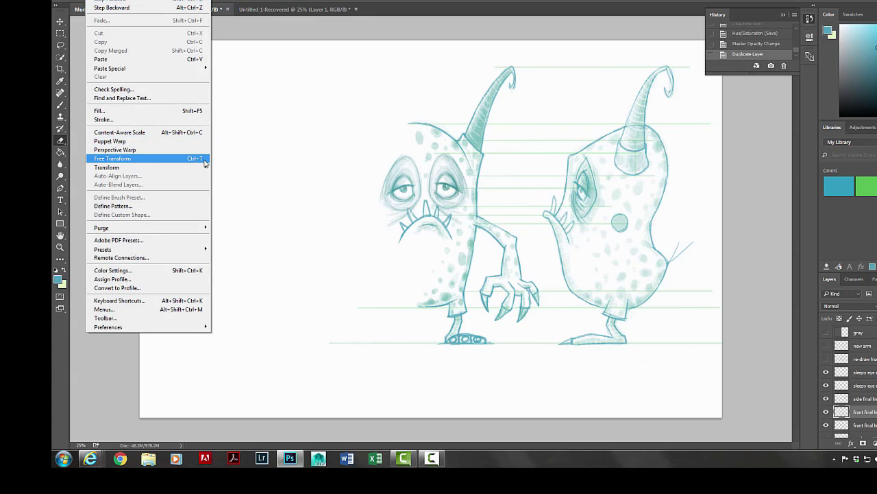
{"action": "mouse_move", "coordinate": [192, 167]}
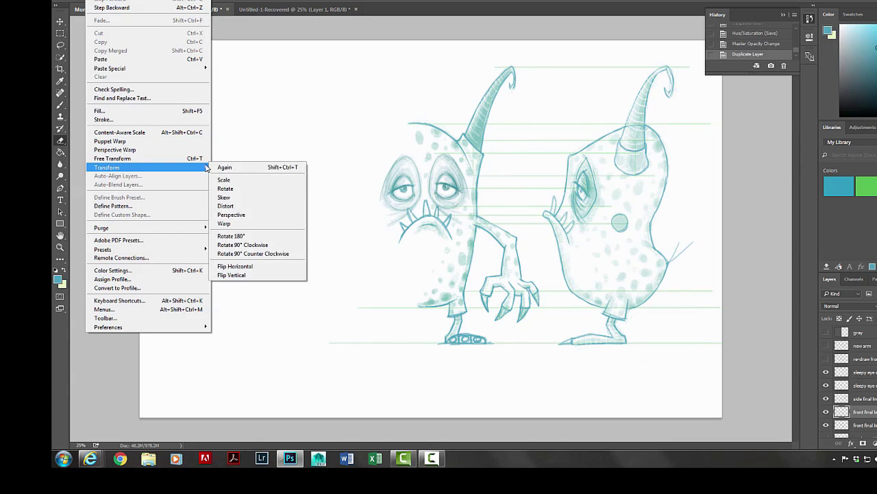
{"action": "left_click", "coordinate": [257, 266]}
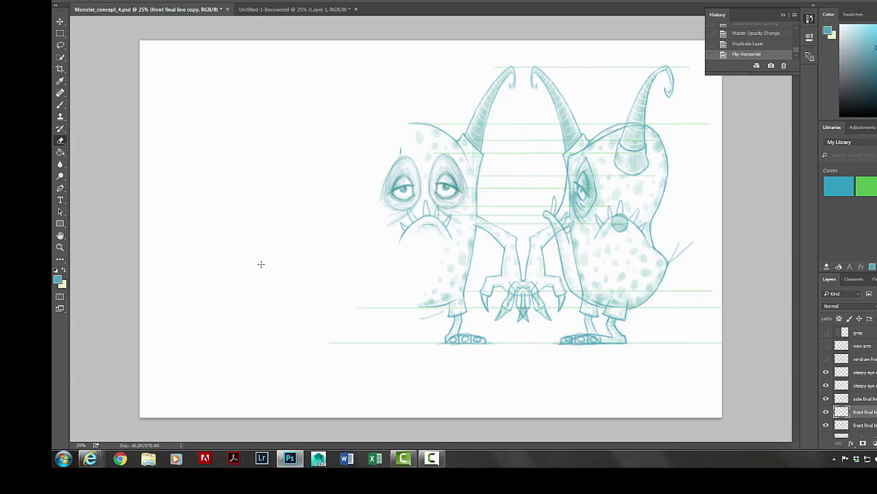
{"action": "left_click_drag", "start_coordinate": [554, 293], "coordinate": [348, 288]}
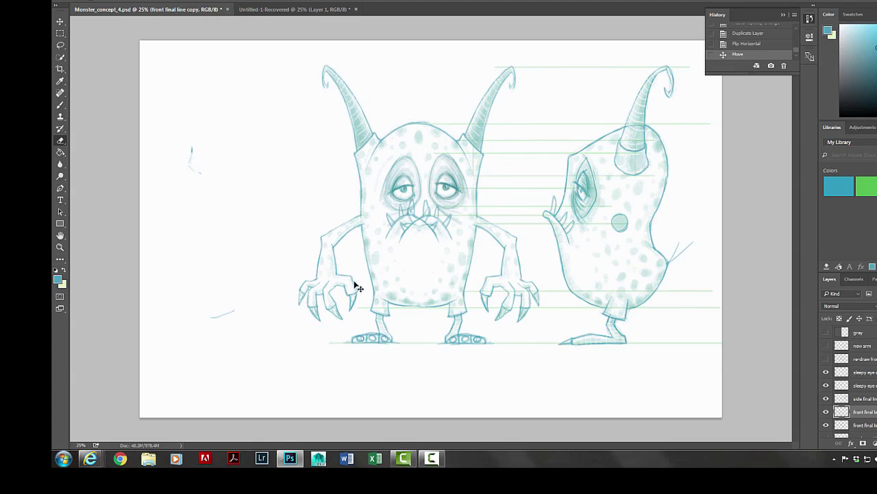
Step: Nudge the mirrored half mainly to the right to line it up with the original half at the body's centre
{"action": "key", "text": "ctrl+Right"}
{"action": "key", "text": "ctrl+Right"}
{"action": "key", "text": "ctrl+Right"}
{"action": "key", "text": "ctrl+Right"}
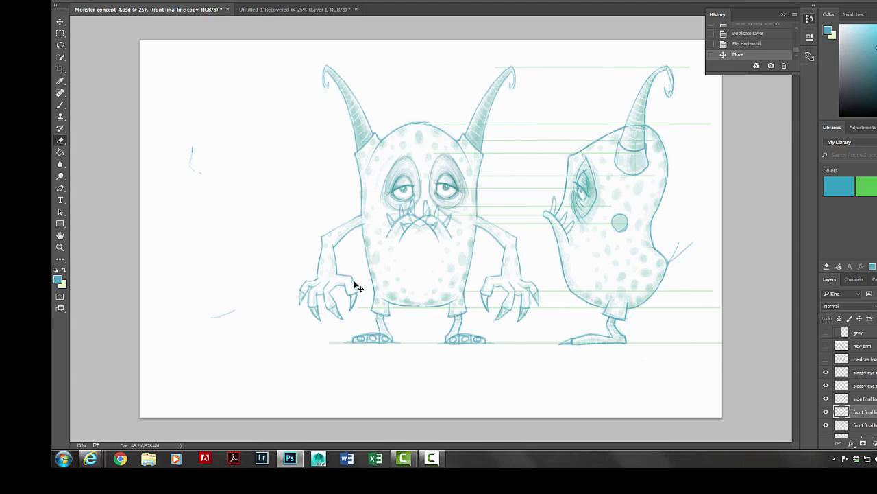
{"action": "key", "text": "ctrl+Down"}
{"action": "key", "text": "ctrl+Down"}
{"action": "key", "text": "ctrl+Down"}
{"action": "key", "text": "ctrl+Down"}
{"action": "key", "text": "ctrl+Right"}
{"action": "key", "text": "ctrl+Right"}
{"action": "key", "text": "ctrl+Right"}
{"action": "key", "text": "ctrl+Right"}
{"action": "key", "text": "Right"}
{"action": "key", "text": "Right"}
{"action": "key", "text": "Right"}
{"action": "key", "text": "Right"}
{"action": "key", "text": "Right"}
{"action": "key", "text": "Right"}
{"action": "key", "text": "Right"}
{"action": "key", "text": "Right"}
{"action": "key", "text": "Right"}
{"action": "key", "text": "Right"}
{"action": "key", "text": "Right"}
{"action": "key", "text": "Right"}
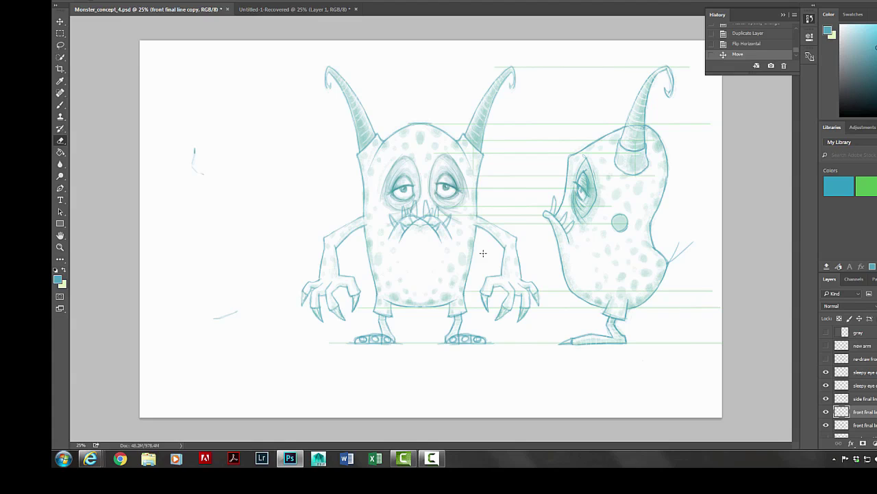
Step: Adjust the eraser's opacity and erase the mirrored teeth overlapping the mouth on the front final line copy
{"action": "scroll", "coordinate": [850, 384], "scroll_direction": "down", "scroll_amount": 1}
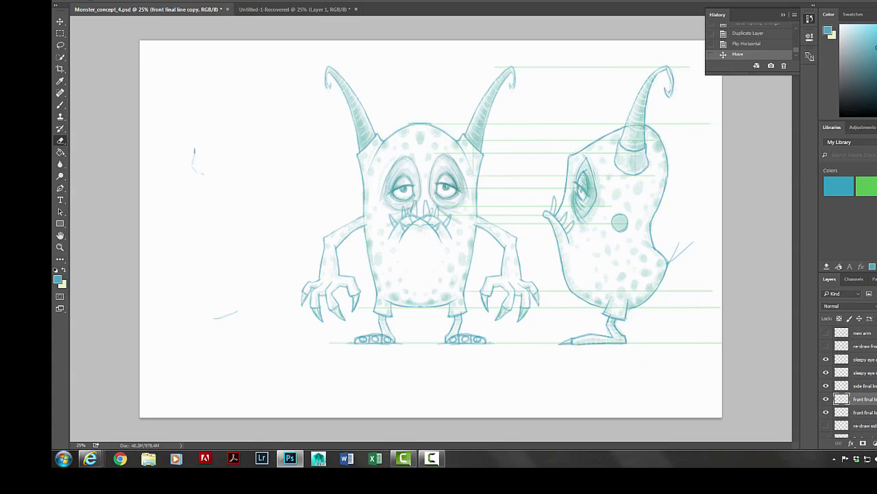
{"action": "scroll", "coordinate": [850, 384], "scroll_direction": "up", "scroll_amount": 1}
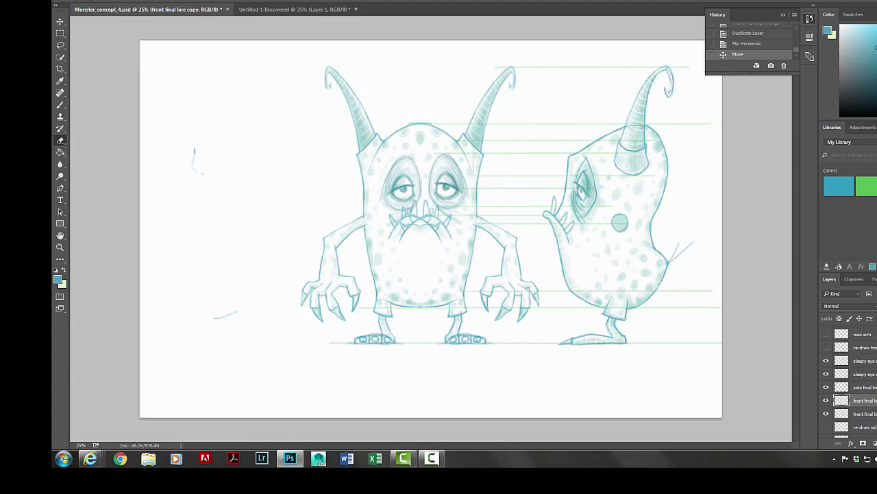
{"action": "left_click", "coordinate": [207, 0]}
{"action": "left_click_drag", "start_coordinate": [207, 7], "coordinate": [235, 14]}
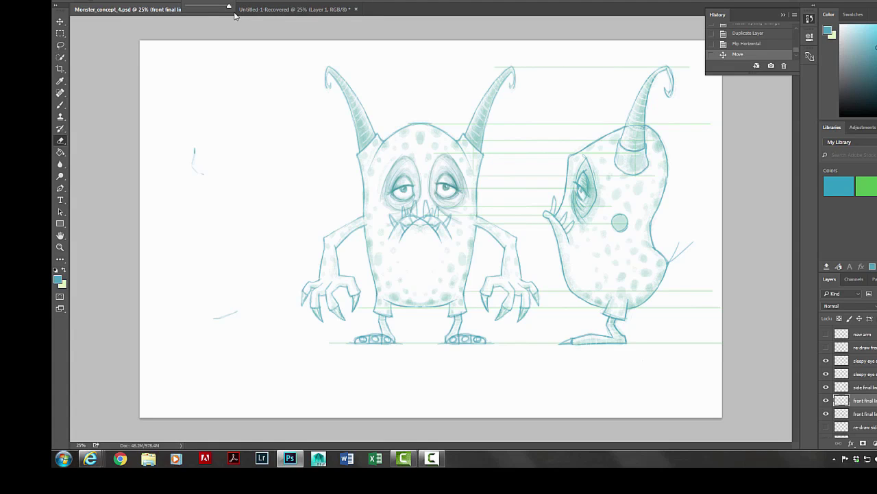
{"action": "left_click", "coordinate": [411, 213]}
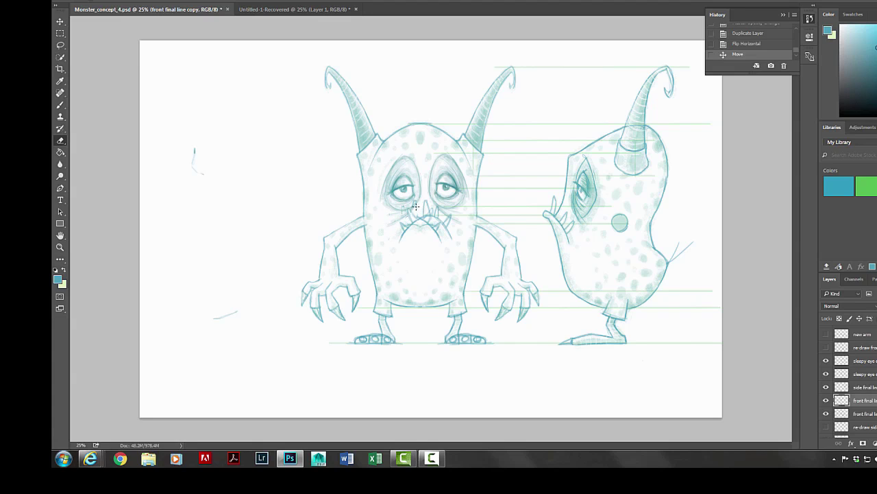
{"action": "mouse_move", "coordinate": [400, 242]}
{"action": "left_mouse_down"}
{"action": "mouse_move", "coordinate": [425, 197]}
{"action": "mouse_move", "coordinate": [405, 212]}
{"action": "left_mouse_up"}
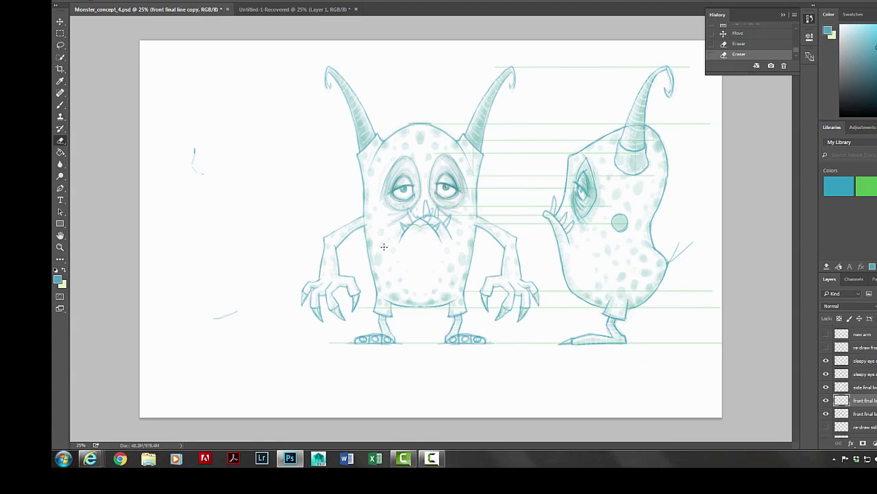
Step: Lasso the area around the mirrored half's eye on the copy layer, clear its pixels and deselect
{"action": "left_click", "coordinate": [61, 45]}
{"action": "mouse_move", "coordinate": [407, 145]}
{"action": "left_mouse_down"}
{"action": "mouse_move", "coordinate": [423, 166]}
{"action": "mouse_move", "coordinate": [409, 146]}
{"action": "left_mouse_up"}
{"action": "key", "text": "Delete"}
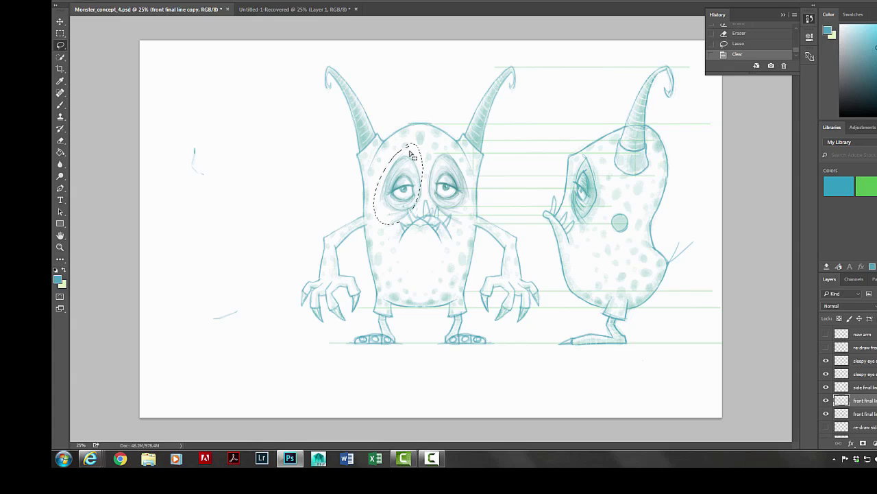
{"action": "right_click", "coordinate": [436, 181]}
{"action": "left_click", "coordinate": [399, 235]}
Step: Lasso and clear the duplicated mouth lines on the copy layer, and erase the remaining overlap around the mouth
{"action": "mouse_move", "coordinate": [416, 204]}
{"action": "left_mouse_down"}
{"action": "mouse_move", "coordinate": [397, 244]}
{"action": "mouse_move", "coordinate": [419, 221]}
{"action": "left_mouse_up"}
{"action": "key", "text": "Delete"}
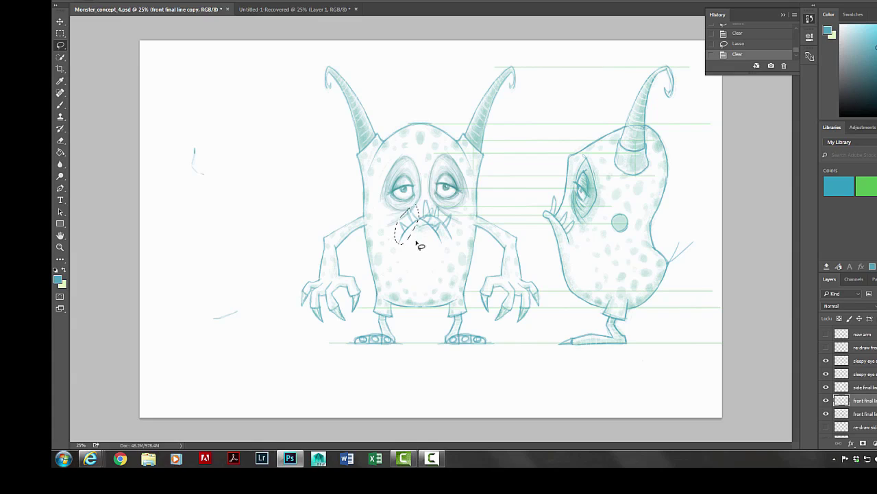
{"action": "key", "text": "ctrl+d"}
{"action": "mouse_move", "coordinate": [427, 221]}
{"action": "left_mouse_down"}
{"action": "mouse_move", "coordinate": [432, 247]}
{"action": "mouse_move", "coordinate": [445, 225]}
{"action": "left_mouse_up"}
{"action": "key", "text": "Delete"}
{"action": "key", "text": "ctrl+d"}
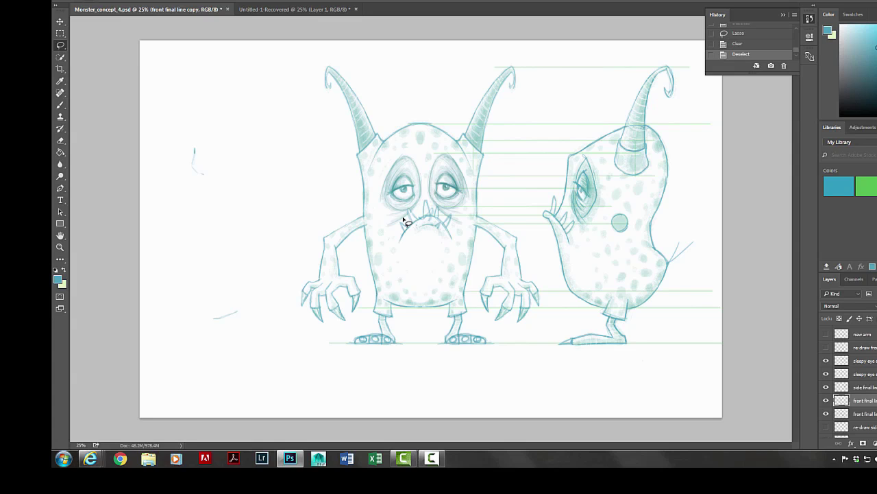
{"action": "left_click", "coordinate": [61, 141]}
{"action": "mouse_move", "coordinate": [438, 222]}
{"action": "left_mouse_down"}
{"action": "mouse_move", "coordinate": [431, 211]}
{"action": "mouse_move", "coordinate": [418, 226]}
{"action": "left_mouse_up"}
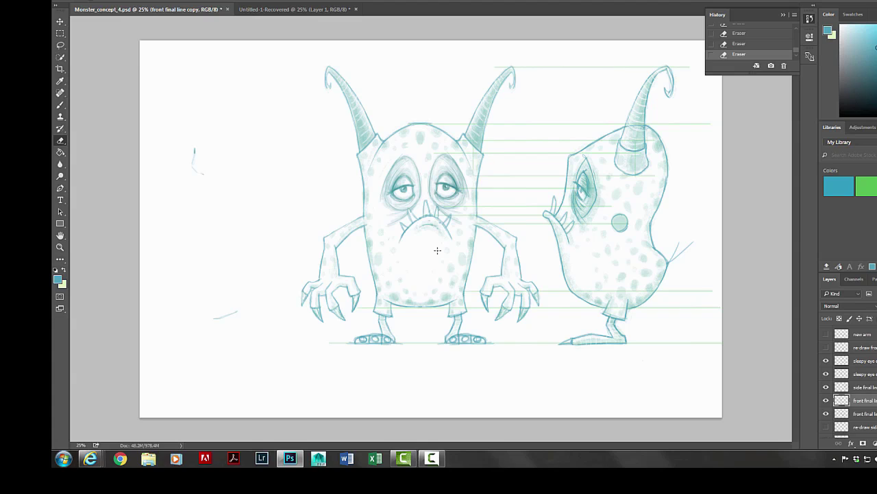
Step: Erase the stray strokes in the empty area beside the monster, and merge the copy down into the front final line layer
{"action": "left_click_drag", "start_coordinate": [235, 310], "coordinate": [218, 309]}
{"action": "left_click_drag", "start_coordinate": [199, 192], "coordinate": [194, 147]}
{"action": "left_click_drag", "start_coordinate": [206, 183], "coordinate": [212, 196]}
{"action": "right_click", "coordinate": [860, 399]}
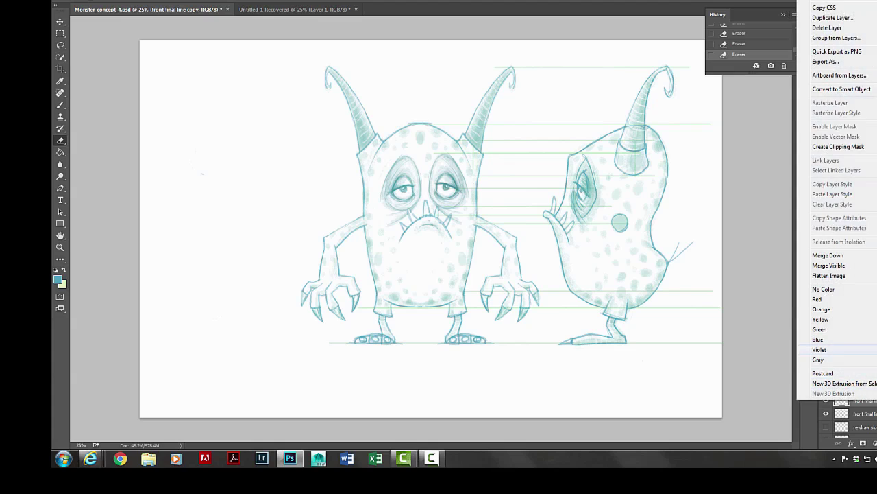
{"action": "left_click", "coordinate": [842, 259]}
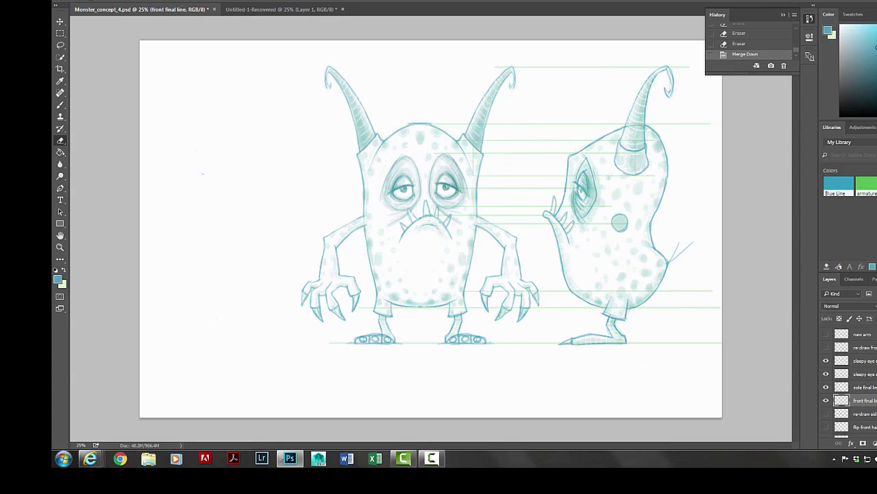
Step: Toggle the merged front final line layer's visibility to examine which strokes it contains
{"action": "left_click", "coordinate": [826, 400]}
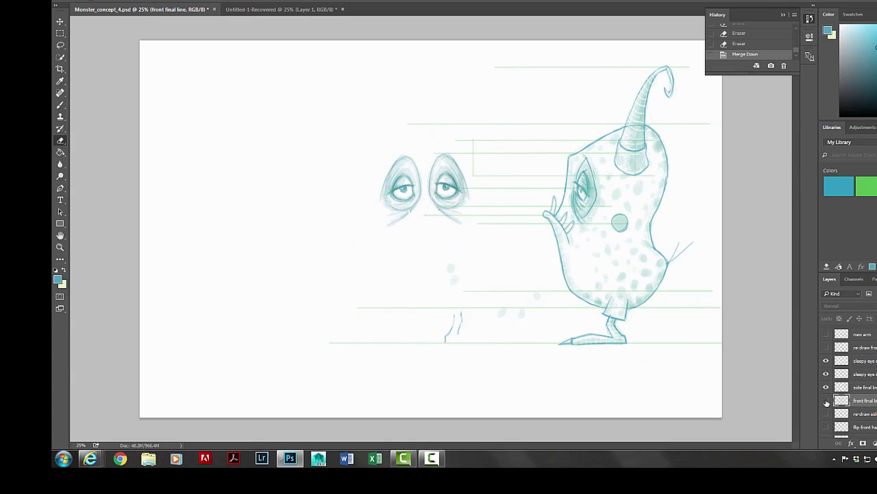
{"action": "left_click", "coordinate": [826, 400]}
{"action": "left_click", "coordinate": [826, 400]}
{"action": "left_click", "coordinate": [826, 401]}
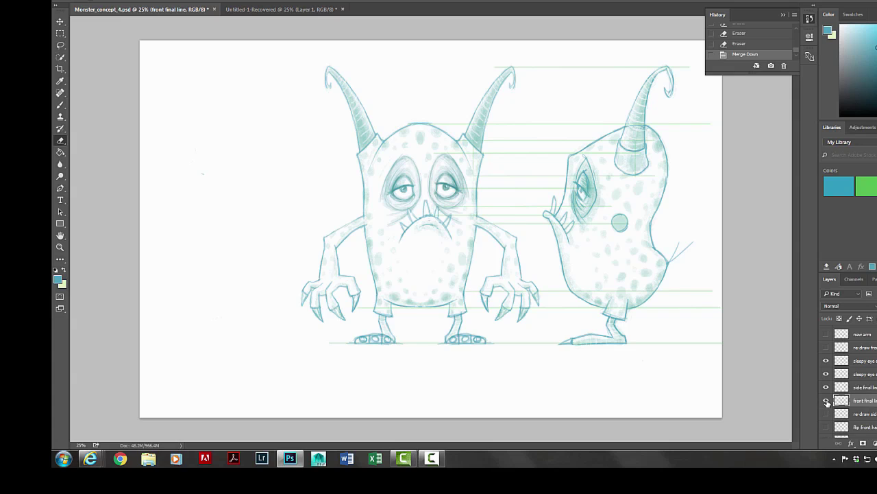
{"action": "left_click", "coordinate": [826, 400]}
{"action": "left_click", "coordinate": [826, 400]}
{"action": "left_click", "coordinate": [826, 400]}
{"action": "left_click", "coordinate": [826, 401]}
Step: Select the side final line layer, check its contents, and cut the stray front-view leg strokes from it
{"action": "left_click", "coordinate": [865, 387]}
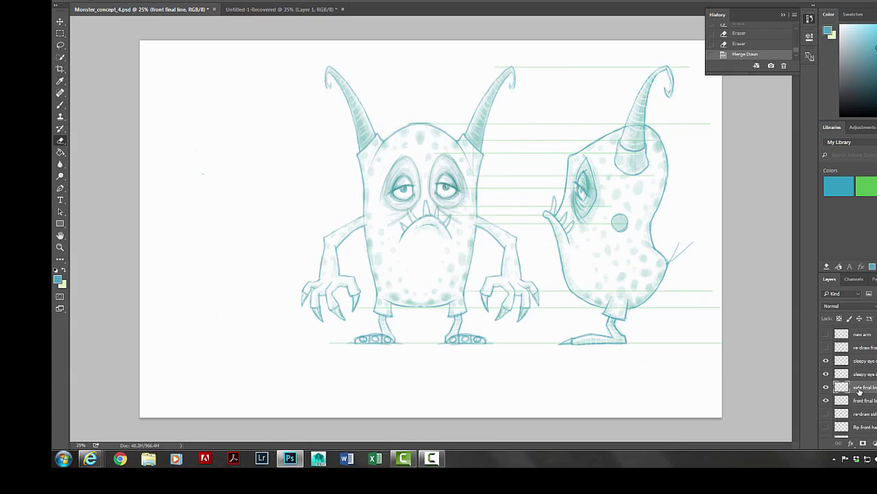
{"action": "left_click", "coordinate": [826, 387]}
{"action": "left_click", "coordinate": [826, 386]}
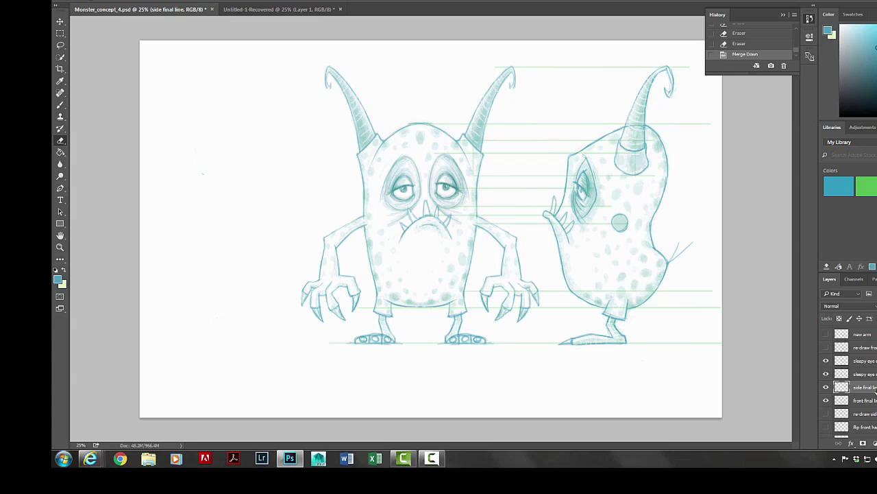
{"action": "key", "text": "m"}
{"action": "left_click_drag", "start_coordinate": [439, 305], "coordinate": [469, 355]}
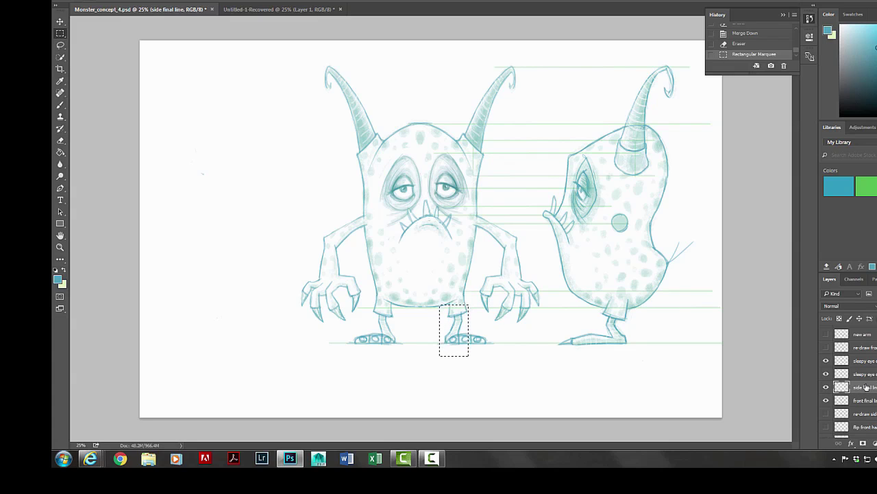
{"action": "key", "text": "ctrl+x"}
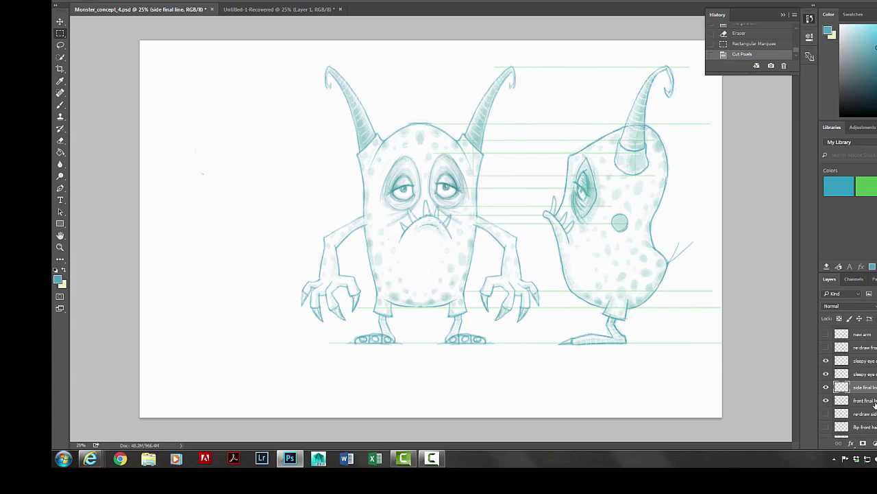
Step: Paste the cut leg strokes in place, merge them into the front final line layer, and check that layer's contents
{"action": "key", "text": "ctrl+shift+v"}
{"action": "left_click_drag", "start_coordinate": [875, 388], "coordinate": [875, 406]}
{"action": "right_click", "coordinate": [875, 404]}
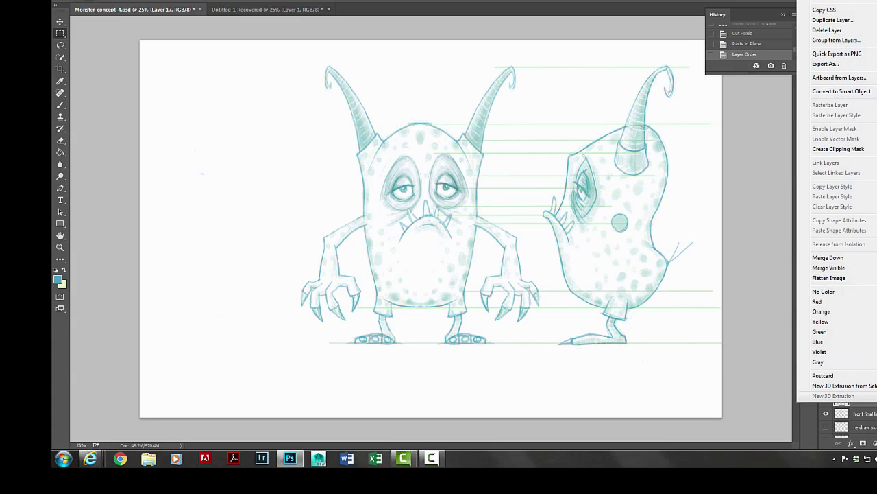
{"action": "left_click", "coordinate": [857, 252]}
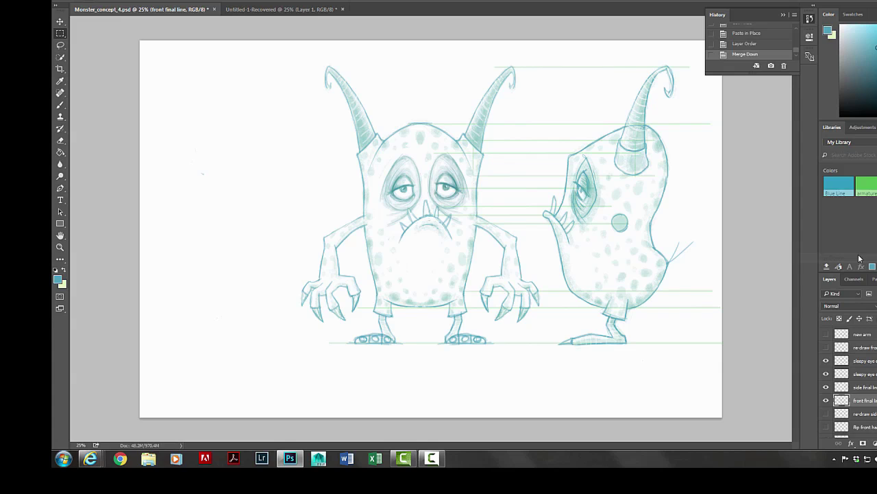
{"action": "left_click", "coordinate": [826, 401]}
{"action": "left_click", "coordinate": [826, 400]}
{"action": "left_click", "coordinate": [826, 400]}
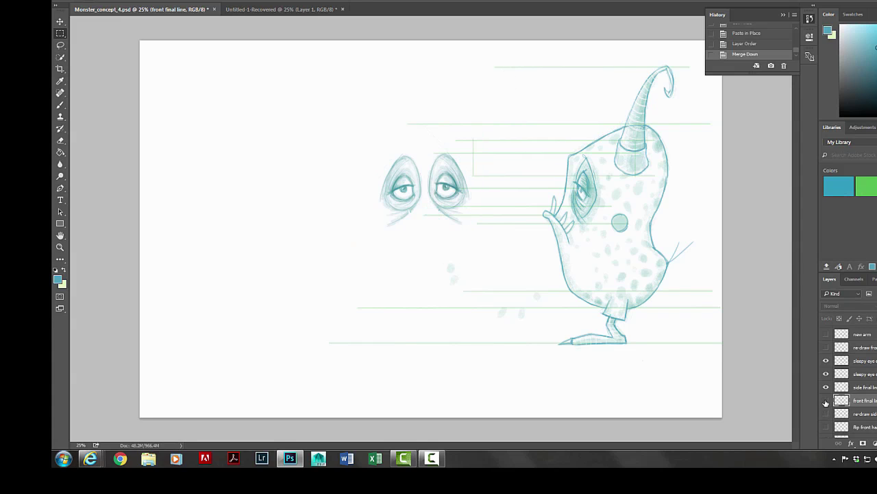
{"action": "left_click", "coordinate": [826, 401]}
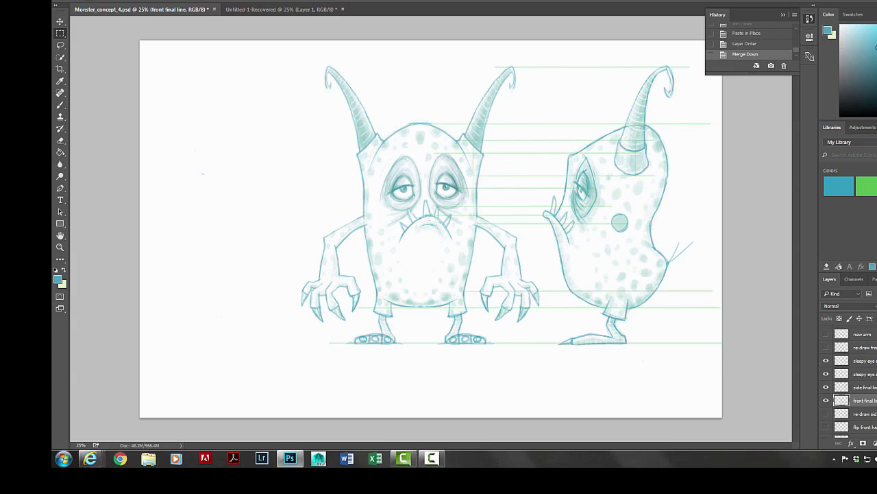
Step: Duplicate the front final line layer and hide the original
{"action": "right_click", "coordinate": [865, 400]}
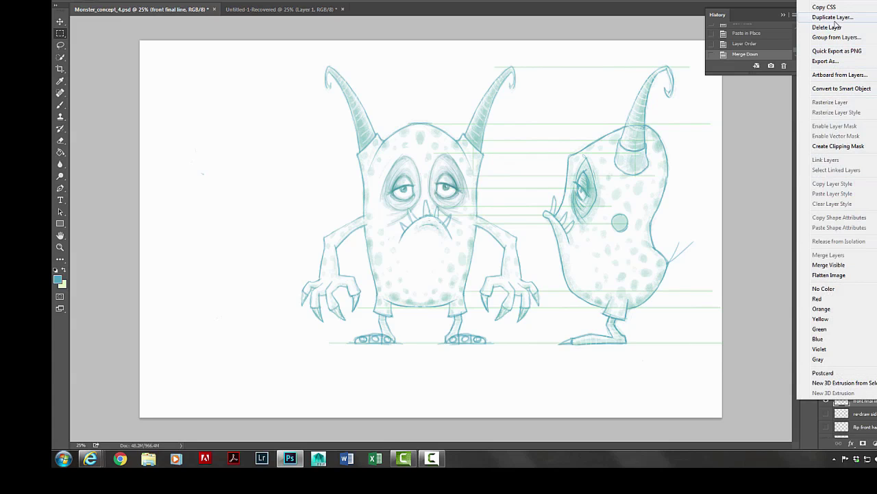
{"action": "left_click", "coordinate": [835, 18]}
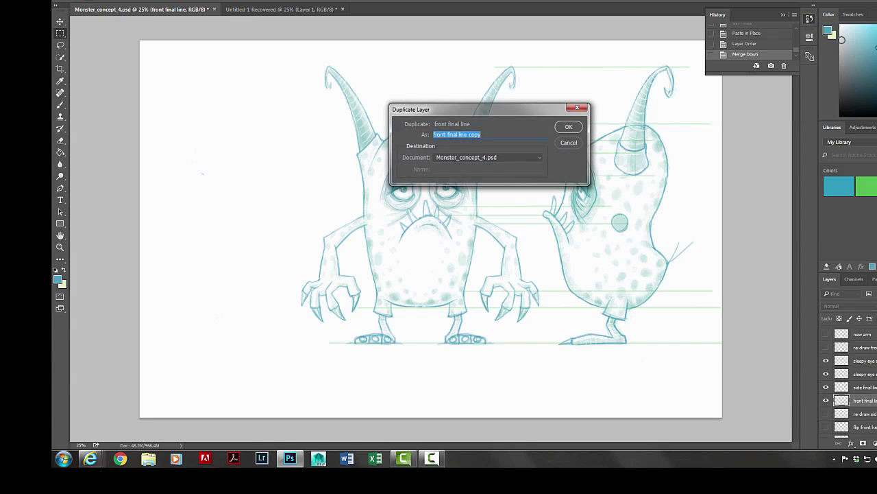
{"action": "left_click", "coordinate": [569, 127]}
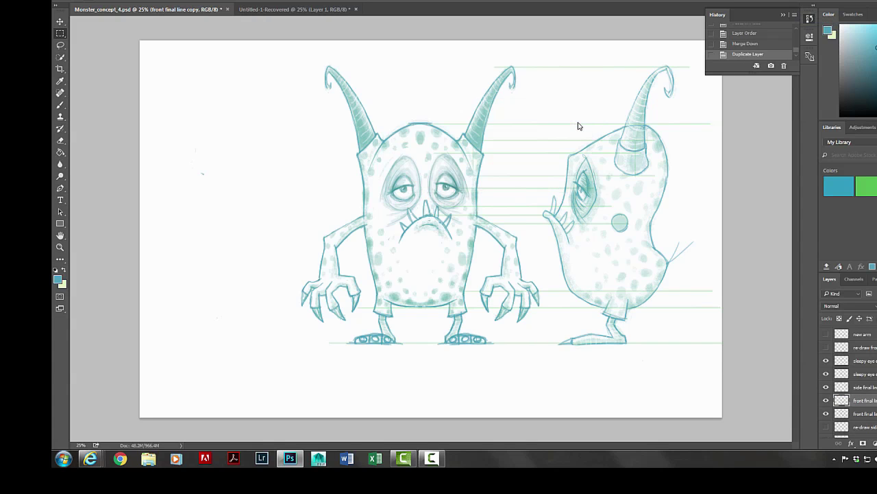
{"action": "left_click", "coordinate": [826, 414]}
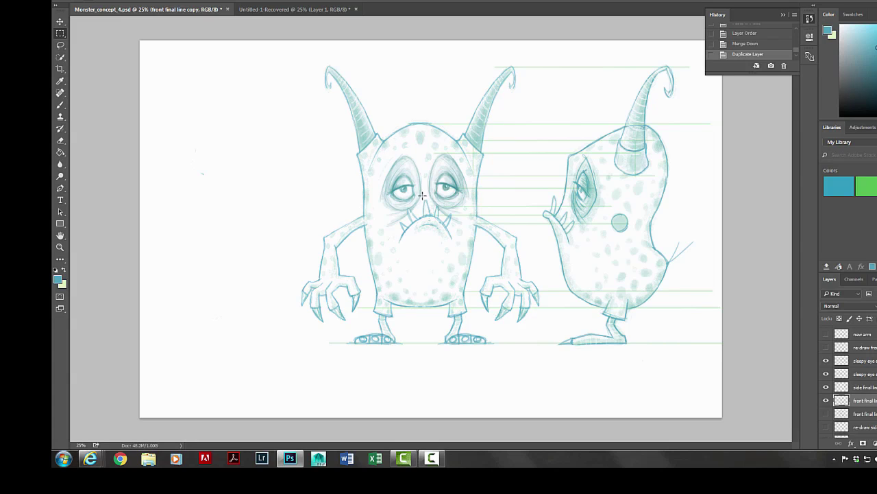
Step: Lasso the front-view mouth and teeth on the copy layer and nudge them up and left toward the face's centre
{"action": "left_click", "coordinate": [61, 45]}
{"action": "mouse_move", "coordinate": [427, 195]}
{"action": "left_mouse_down"}
{"action": "mouse_move", "coordinate": [408, 206]}
{"action": "mouse_move", "coordinate": [395, 245]}
{"action": "mouse_move", "coordinate": [429, 233]}
{"action": "mouse_move", "coordinate": [450, 251]}
{"action": "mouse_move", "coordinate": [452, 221]}
{"action": "mouse_move", "coordinate": [426, 196]}
{"action": "left_mouse_up"}
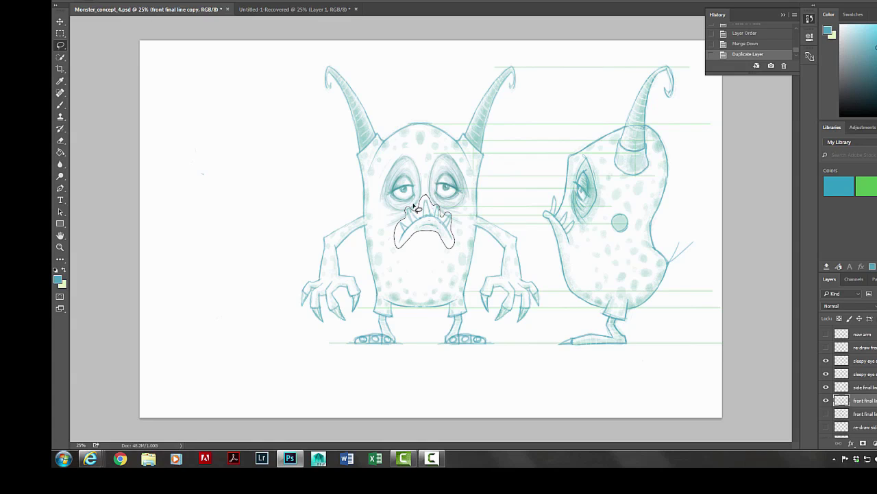
{"action": "key", "text": "ctrl+Up"}
{"action": "key", "text": "ctrl+Up"}
{"action": "key", "text": "ctrl+Up"}
{"action": "key", "text": "ctrl+Up"}
{"action": "key", "text": "ctrl+Up"}
{"action": "key", "text": "ctrl+Up"}
{"action": "key", "text": "ctrl+Up"}
{"action": "key", "text": "ctrl+Up"}
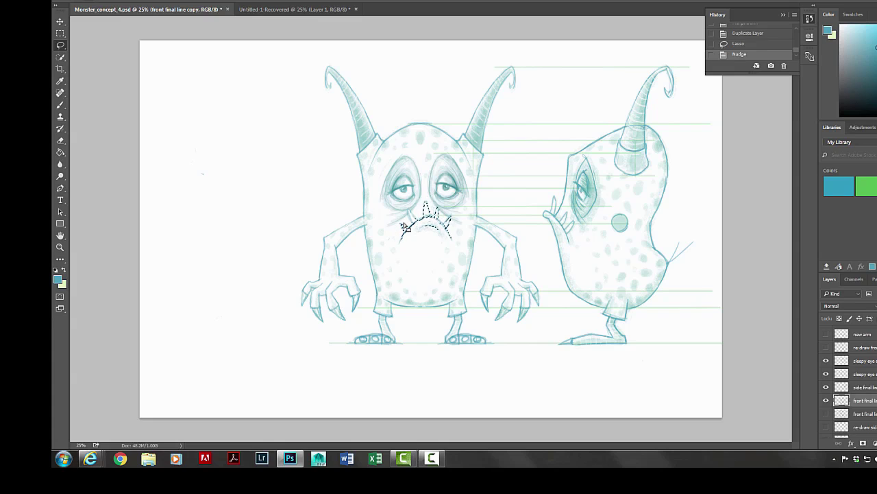
{"action": "key", "text": "ctrl+Left"}
{"action": "key", "text": "ctrl+Left"}
{"action": "key", "text": "ctrl+Left"}
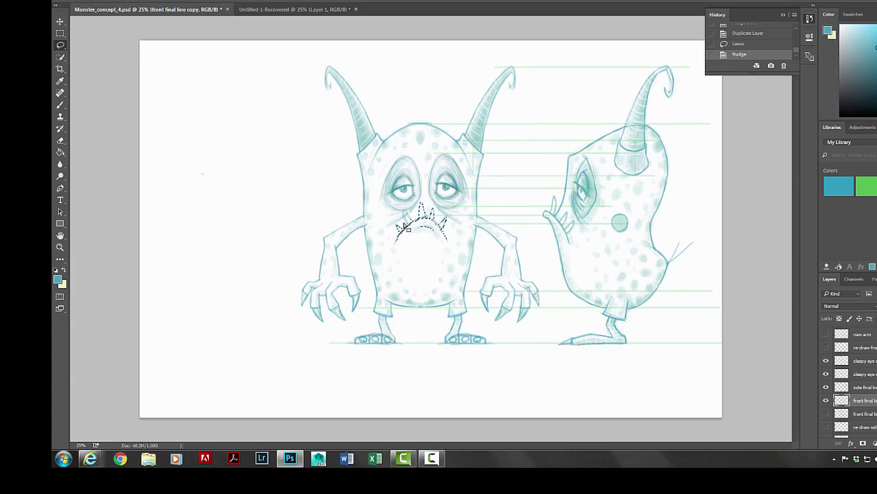
{"action": "key", "text": "ctrl+d"}
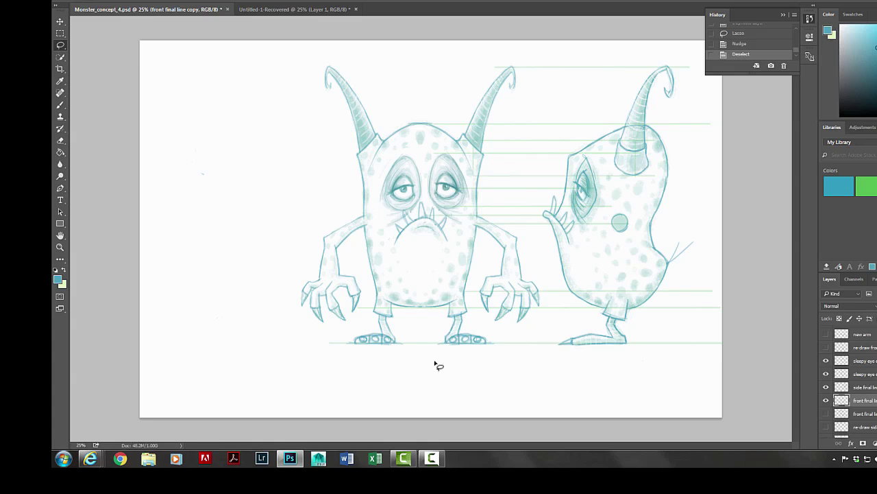
Step: Brush a pale green vertical centre line through the front view on the construction lines layer, and nudge that layer slightly left
{"action": "left_click", "coordinate": [59, 105]}
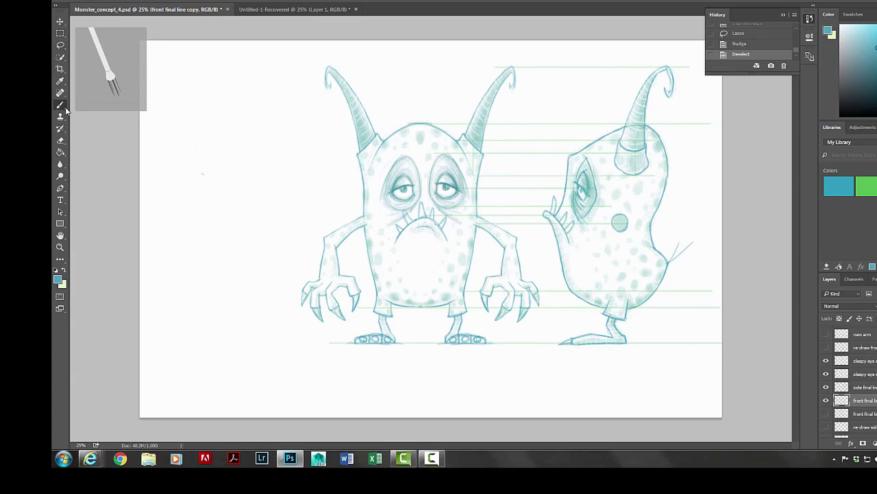
{"action": "left_click", "coordinate": [64, 269]}
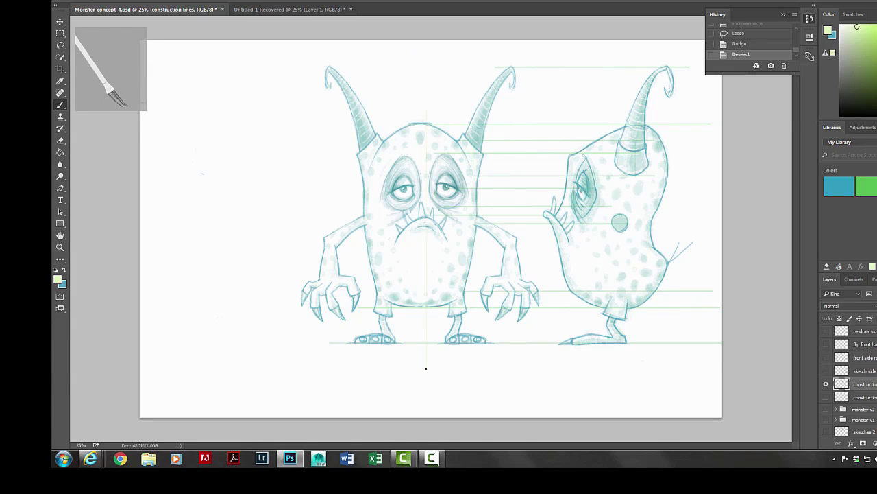
{"action": "left_click", "coordinate": [426, 368], "text": "shift"}
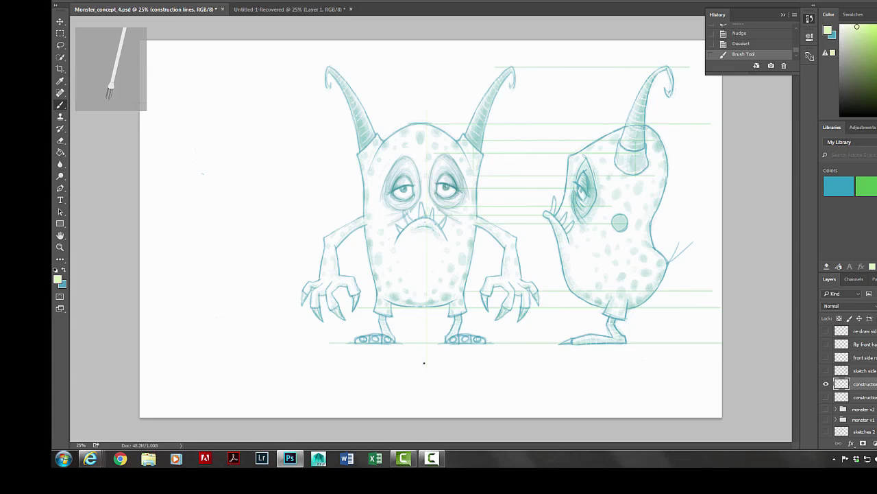
{"action": "key", "text": "ctrl+Left"}
{"action": "key", "text": "ctrl+Left"}
{"action": "key", "text": "ctrl+Left"}
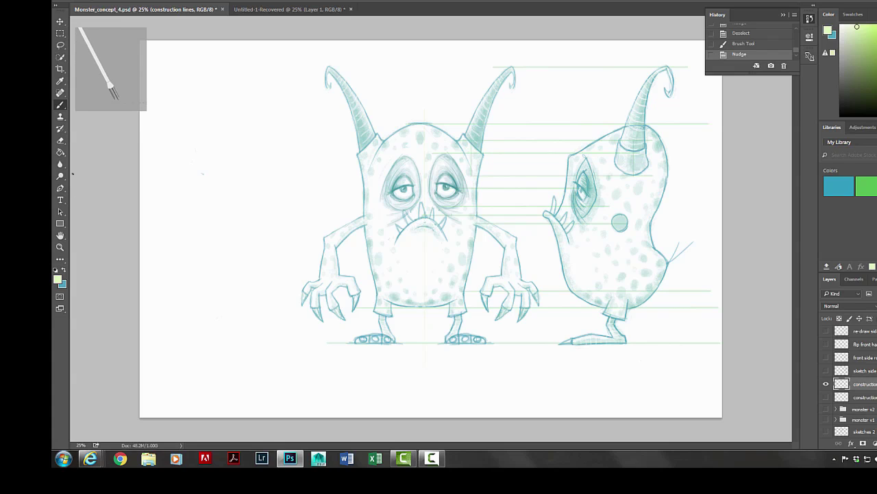
Step: Erase the eye-layer lines around the teeth, return to the front final line copy layer, and hide the construction lines layer
{"action": "key", "text": "x"}
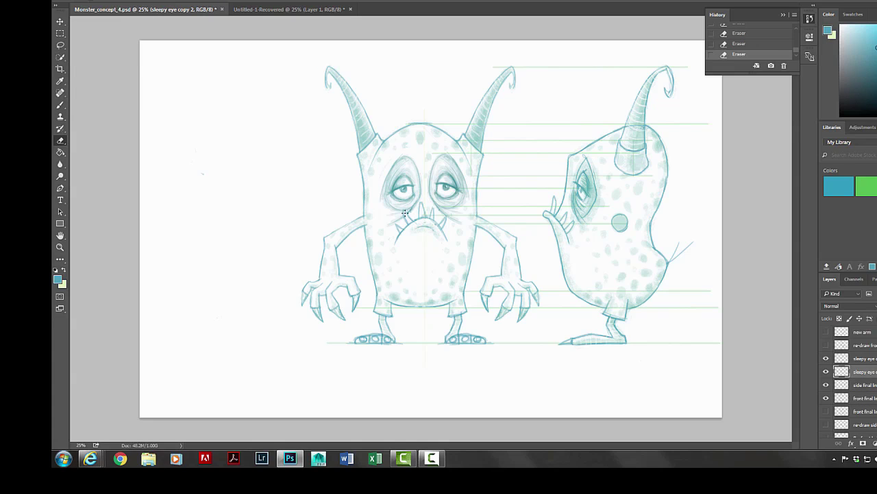
{"action": "left_click", "coordinate": [865, 398]}
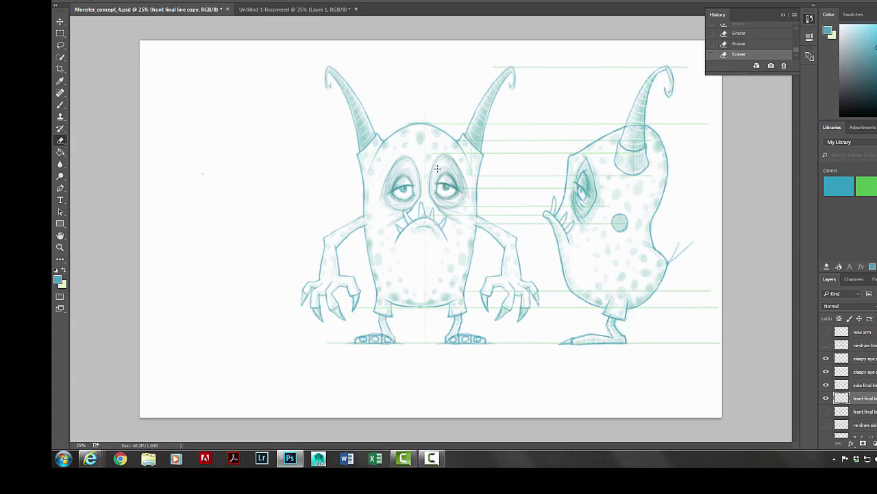
{"action": "scroll", "coordinate": [850, 383], "scroll_direction": "down", "scroll_amount": 5}
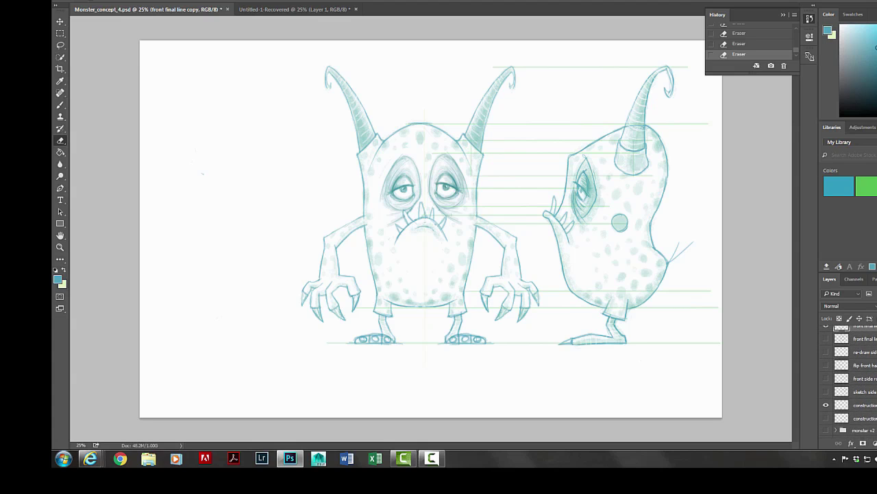
{"action": "left_click", "coordinate": [826, 400]}
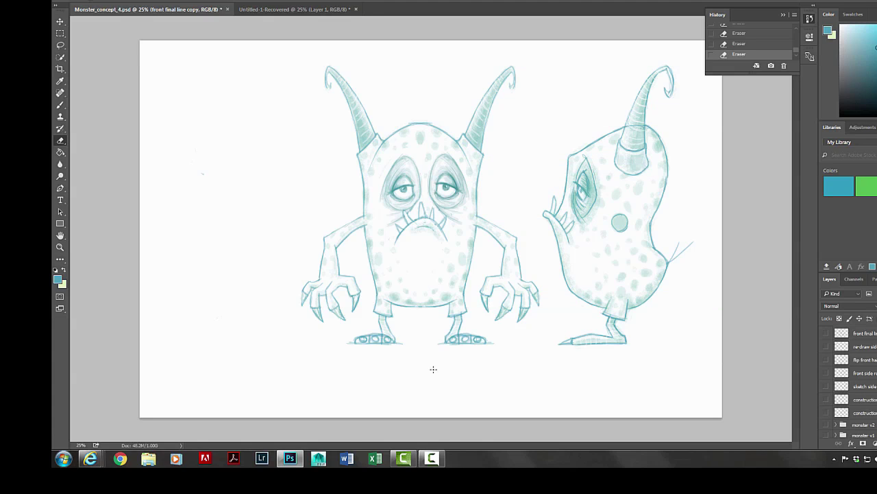
Step: Create a new layer above the front final line copy and set the foreground colour to bright green #acf040
{"action": "key", "text": "ctrl+alt+shift+n"}
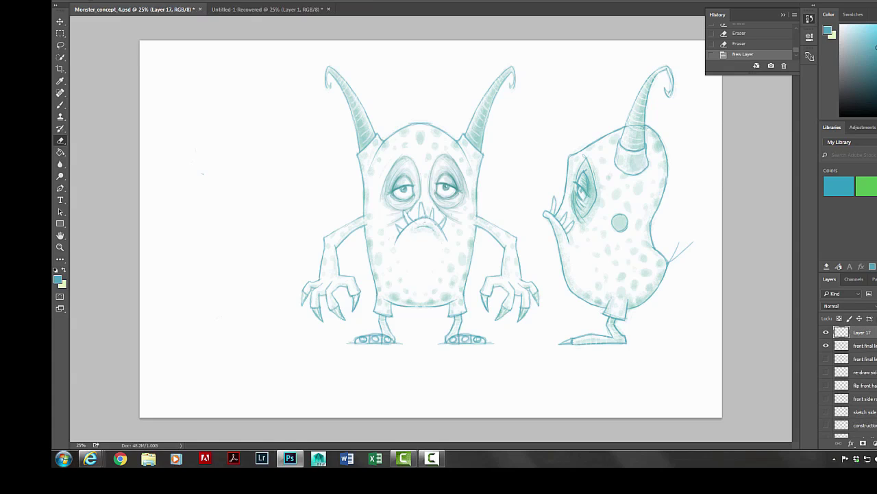
{"action": "left_click", "coordinate": [65, 269]}
{"action": "left_click", "coordinate": [60, 279]}
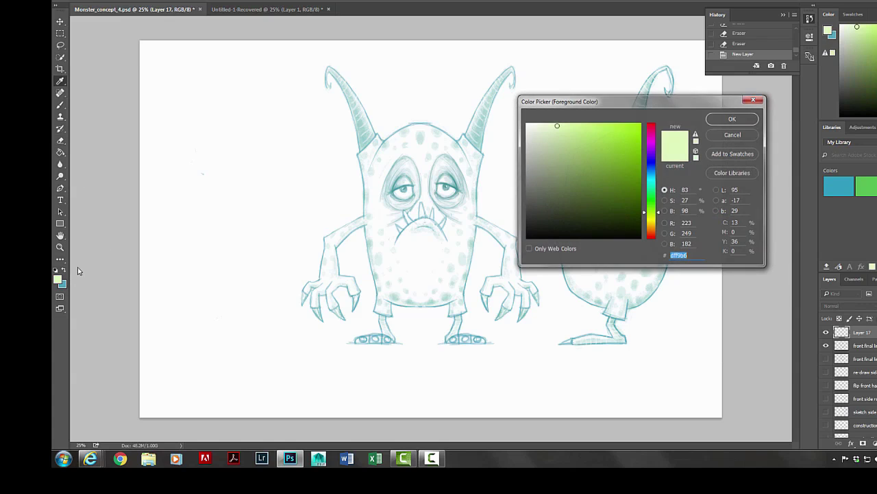
{"action": "left_click_drag", "start_coordinate": [599, 140], "coordinate": [610, 129]}
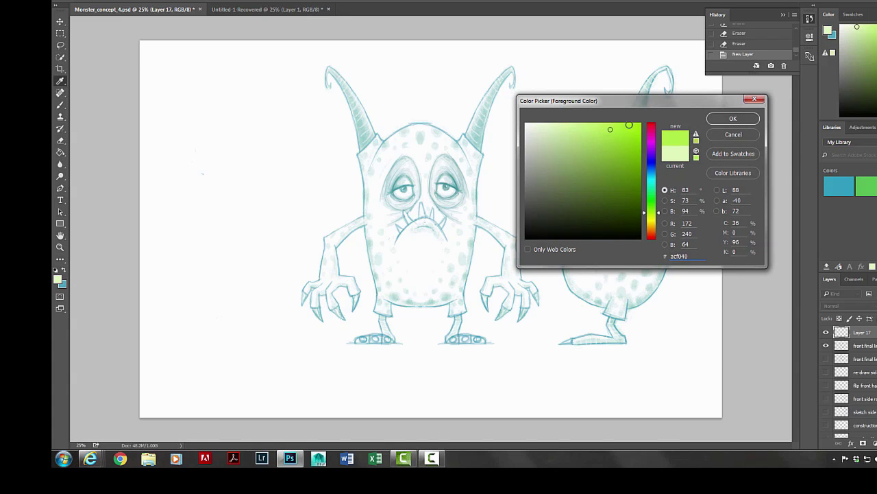
{"action": "left_click", "coordinate": [725, 123]}
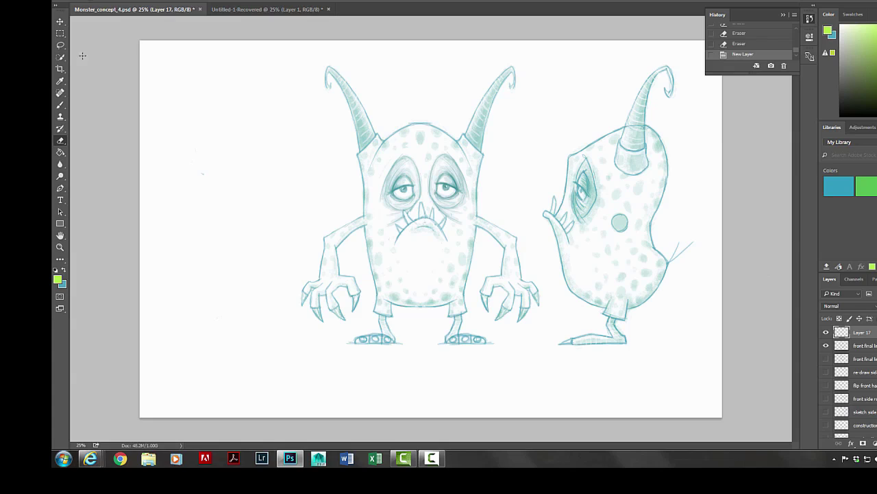
Step: Brush a straight vertical line down the middle of the front view on the new layer and nudge it right to centre it
{"action": "left_click", "coordinate": [65, 104]}
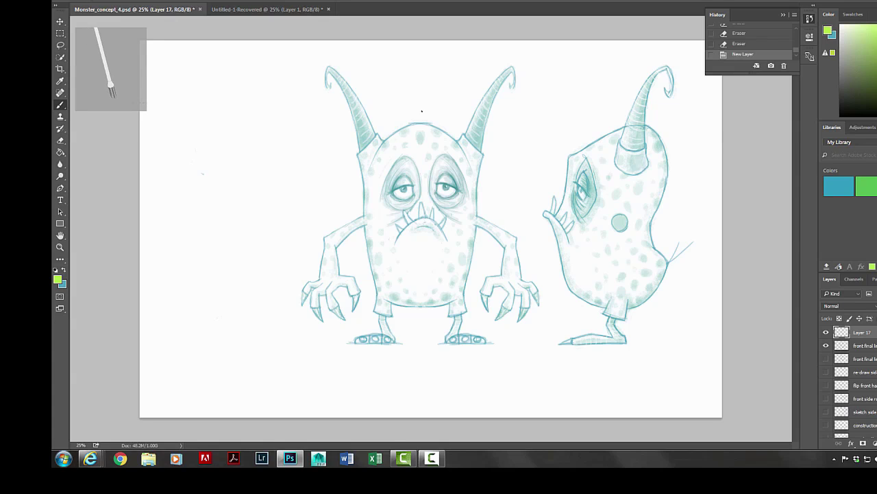
{"action": "left_click_drag", "start_coordinate": [421, 110], "coordinate": [424, 365]}
{"action": "key", "text": "ctrl+Right"}
{"action": "key", "text": "ctrl+Right"}
{"action": "key", "text": "ctrl+Right"}
{"action": "key", "text": "ctrl+Right"}
{"action": "key", "text": "ctrl+Right"}
{"action": "key", "text": "ctrl+Right"}
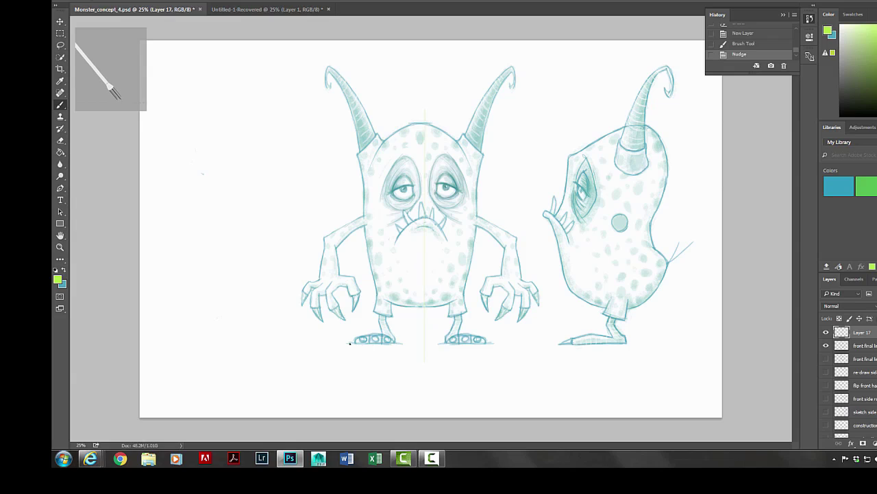
Step: Draw a horizontal ground line beneath both views and a vertical guide line through the side view's shoulder circle
{"action": "left_click_drag", "start_coordinate": [346, 345], "coordinate": [713, 343]}
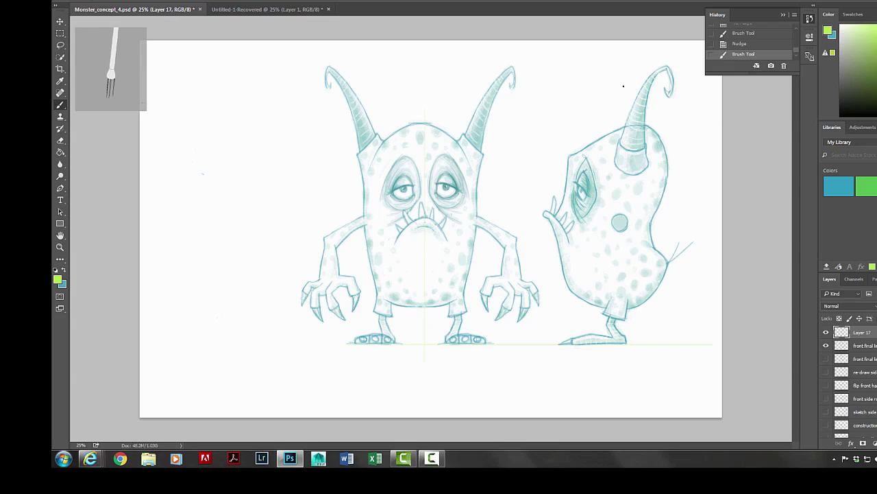
{"action": "mouse_move", "coordinate": [623, 344]}
{"action": "left_mouse_down"}
{"action": "mouse_move", "coordinate": [625, 379]}
{"action": "mouse_move", "coordinate": [627, 357]}
{"action": "left_mouse_up"}
{"action": "key", "text": "ctrl+z"}
{"action": "left_click_drag", "start_coordinate": [620, 94], "coordinate": [617, 362]}
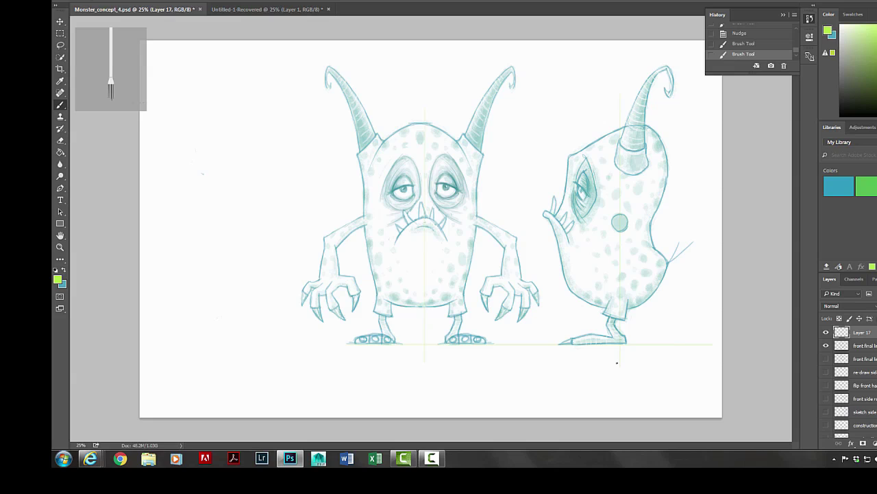
Step: Adjust the guide lines' Hue/Saturation to hue -34 and lightness -14, and save the document
{"action": "key", "text": "ctrl+u"}
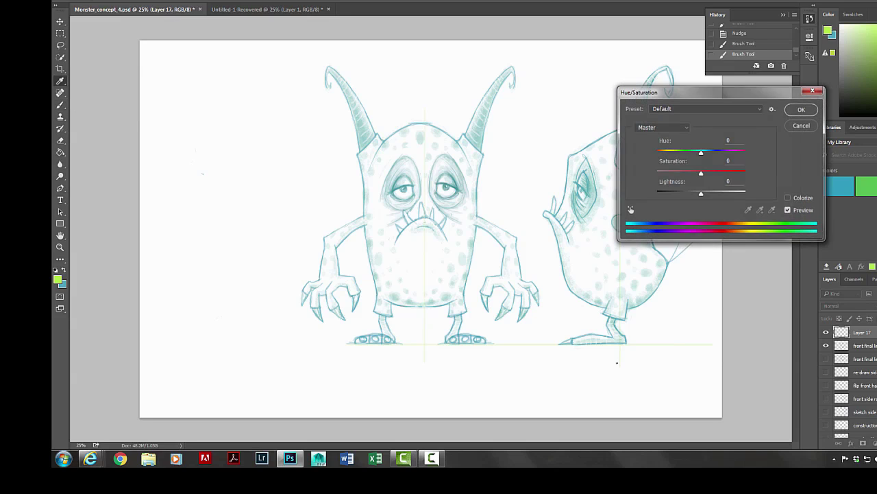
{"action": "mouse_move", "coordinate": [701, 193]}
{"action": "left_mouse_down"}
{"action": "mouse_move", "coordinate": [685, 196]}
{"action": "mouse_move", "coordinate": [694, 197]}
{"action": "left_mouse_up"}
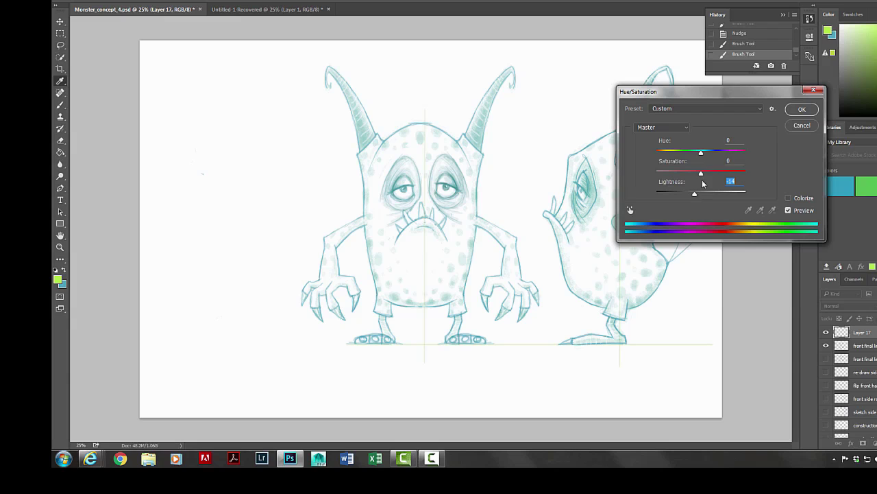
{"action": "mouse_move", "coordinate": [700, 152]}
{"action": "left_mouse_down"}
{"action": "mouse_move", "coordinate": [674, 159]}
{"action": "mouse_move", "coordinate": [688, 160]}
{"action": "left_mouse_up"}
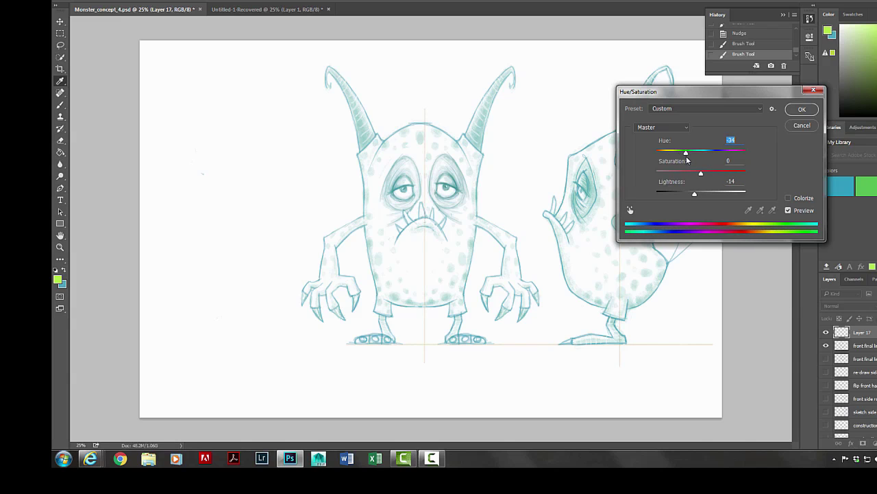
{"action": "left_click", "coordinate": [797, 112]}
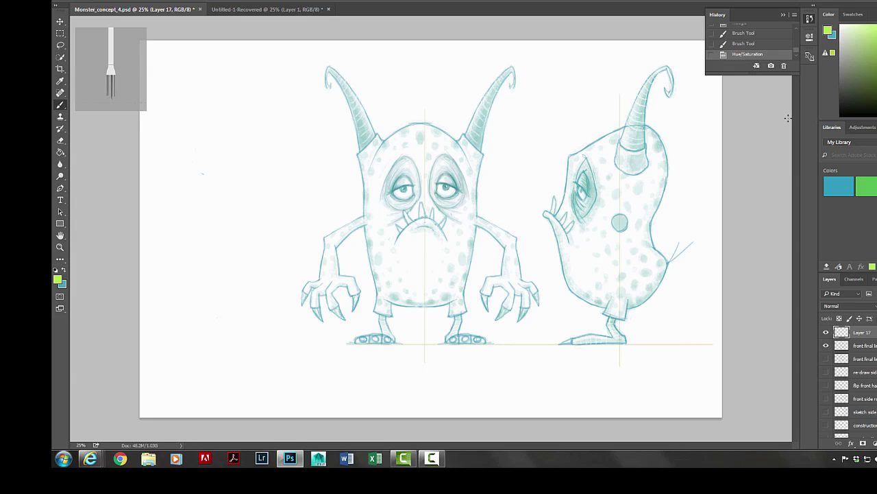
{"action": "scroll", "coordinate": [850, 384], "scroll_direction": "up", "scroll_amount": 2}
{"action": "key", "text": "ctrl+s"}
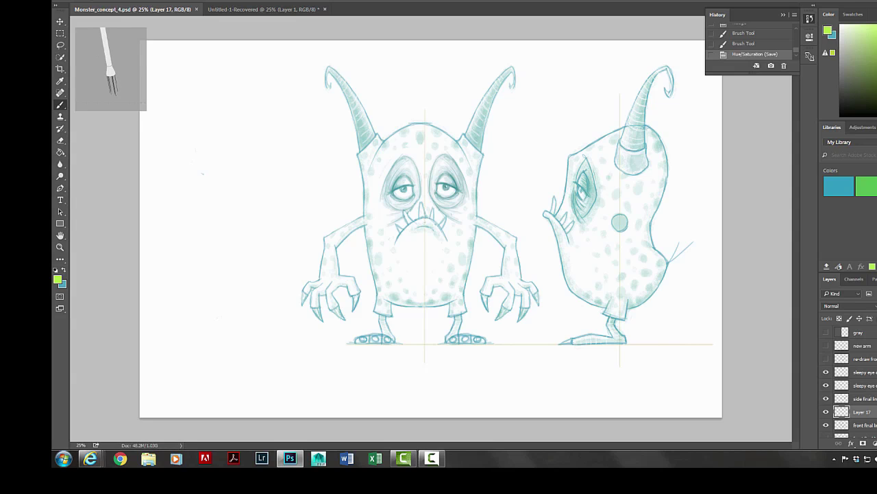
Step: Group the drawing's layers from the new arm layer down through the construction layers and name the group monster v3
{"action": "left_click", "coordinate": [862, 345]}
{"action": "scroll", "coordinate": [862, 370], "scroll_direction": "down", "scroll_amount": 8}
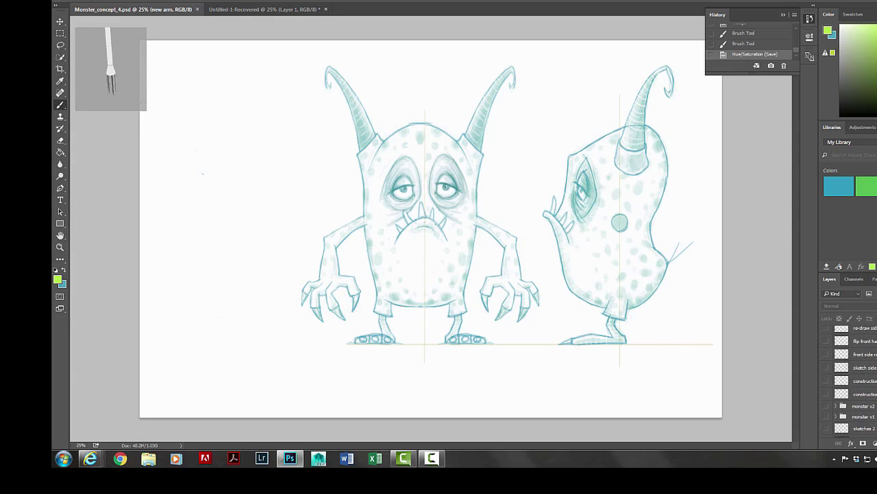
{"action": "key", "text": "ctrl+g"}
{"action": "double_click", "coordinate": [861, 344]}
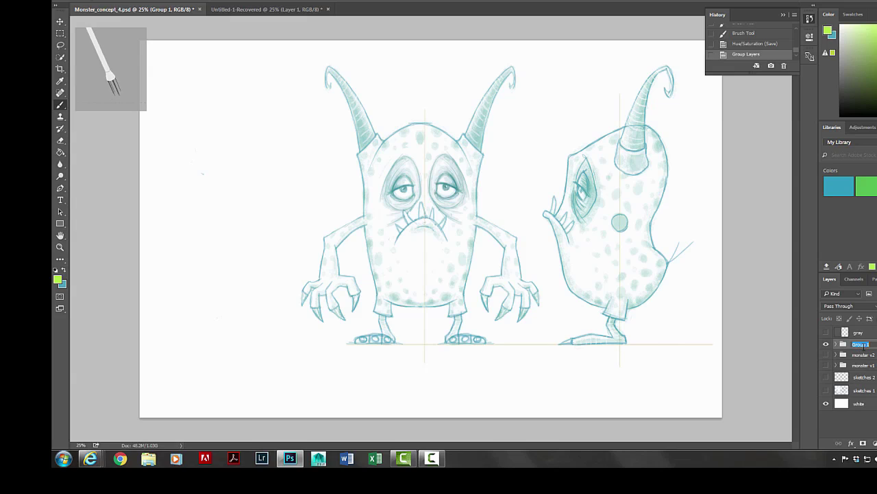
{"action": "key", "text": "BackSpace"}
{"action": "key", "text": "Return"}
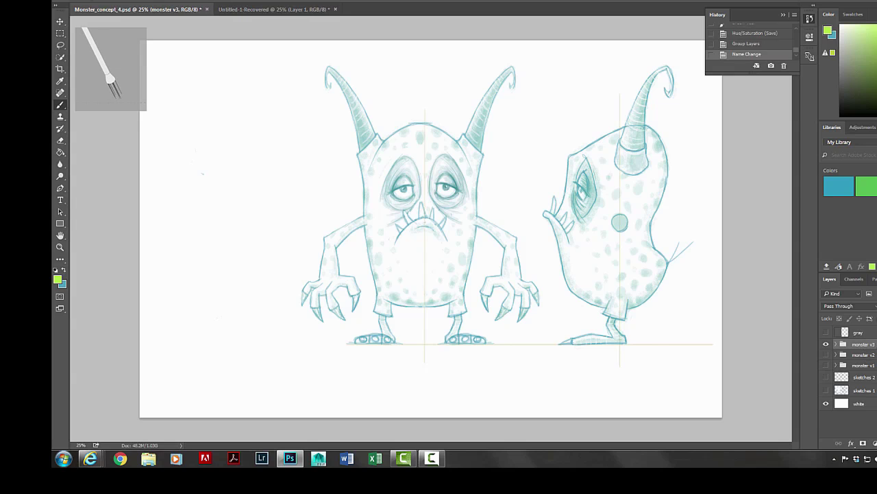
Step: Duplicate the monster v3 group within the same document and hide the original group
{"action": "right_click", "coordinate": [857, 344]}
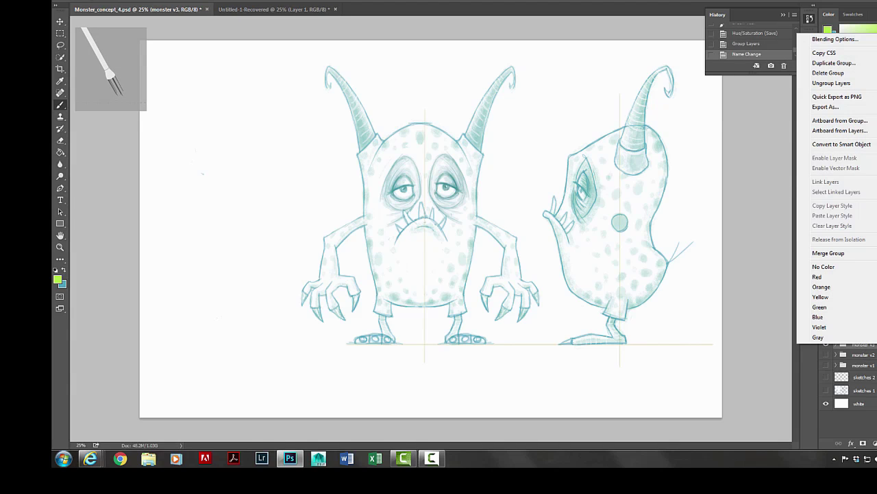
{"action": "left_click", "coordinate": [843, 63]}
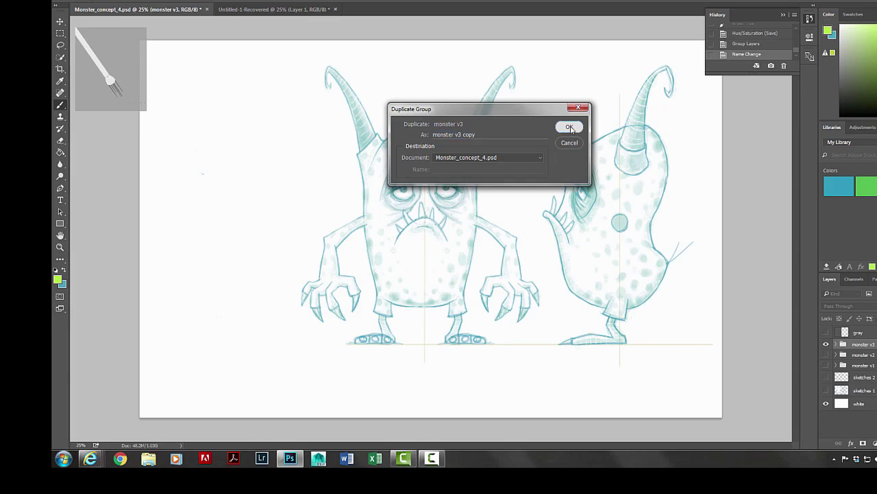
{"action": "left_click", "coordinate": [582, 129]}
{"action": "left_click", "coordinate": [827, 355]}
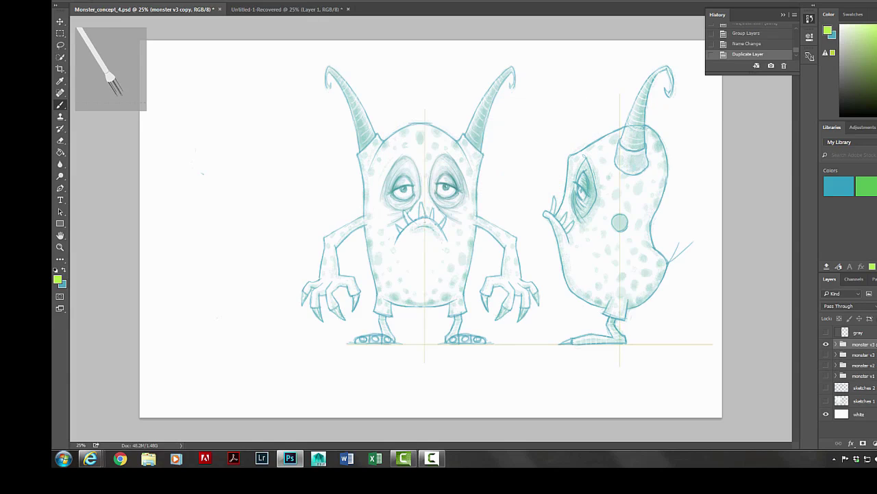
Step: Merge all layers inside the duplicated group into one layer and rename it final line drawing
{"action": "left_click", "coordinate": [836, 344]}
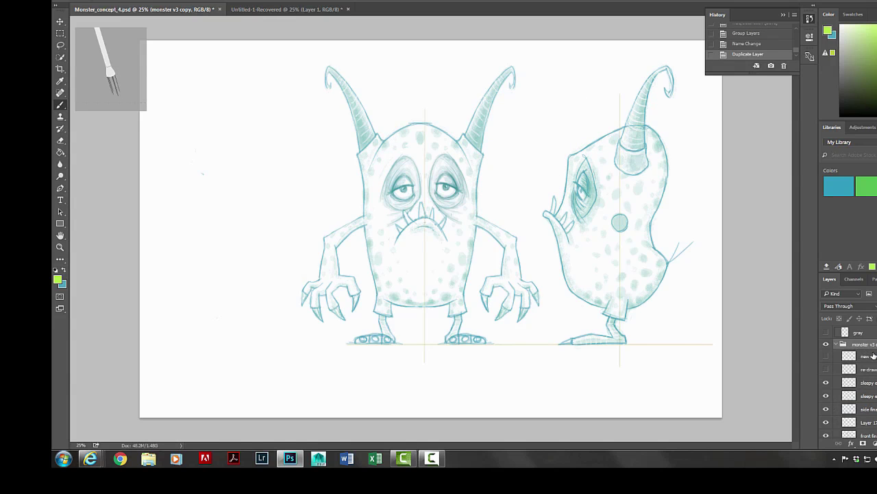
{"action": "left_click", "coordinate": [867, 357]}
{"action": "scroll", "coordinate": [849, 384], "scroll_direction": "down", "scroll_amount": 10}
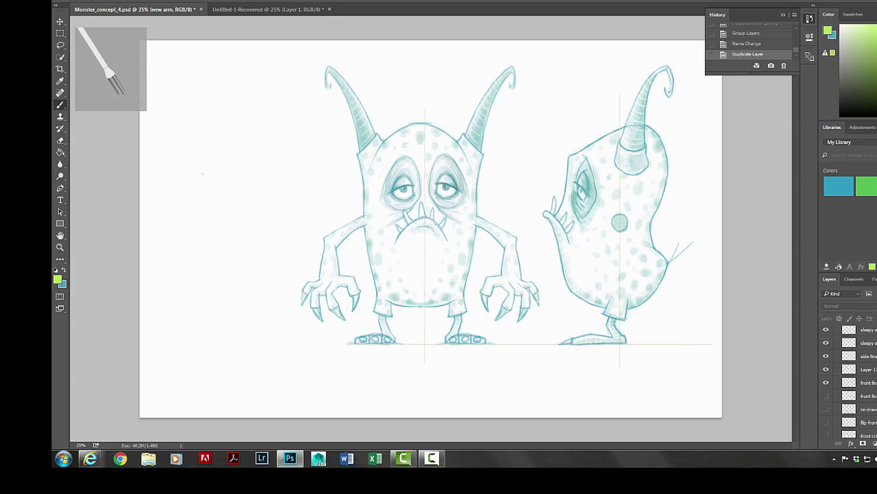
{"action": "left_click", "coordinate": [868, 394], "text": "shift"}
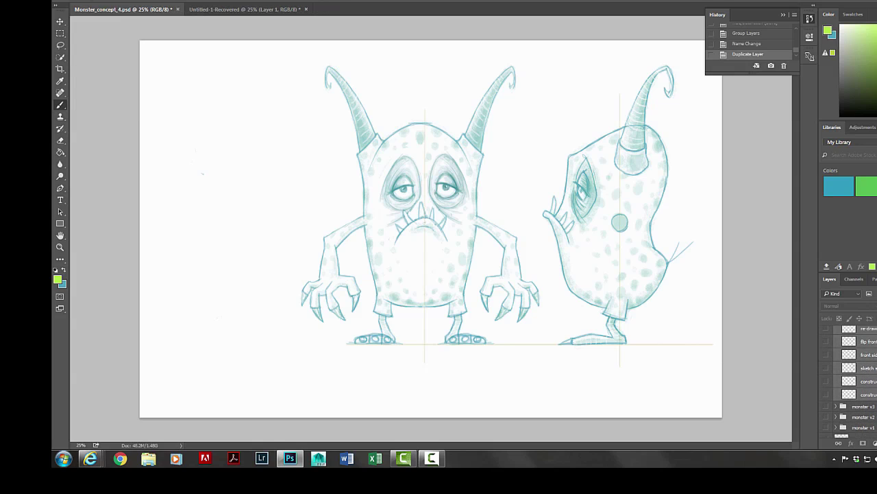
{"action": "right_click", "coordinate": [868, 390]}
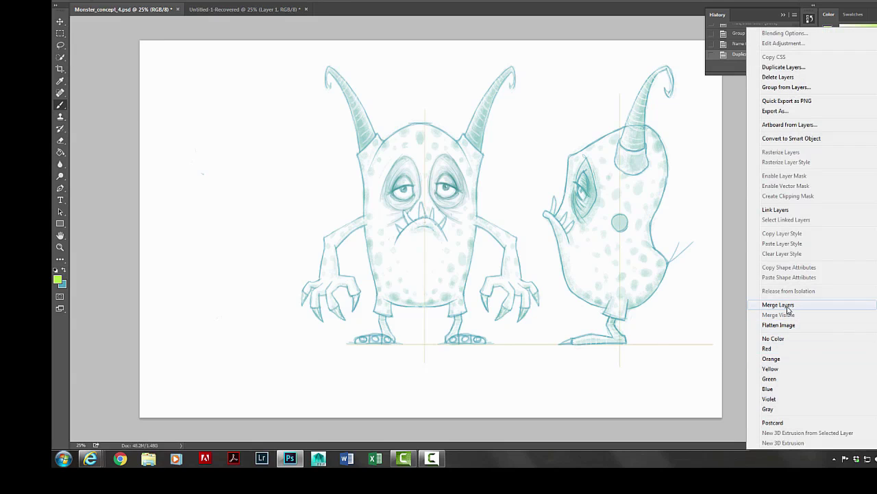
{"action": "left_click", "coordinate": [789, 305]}
{"action": "double_click", "coordinate": [869, 356]}
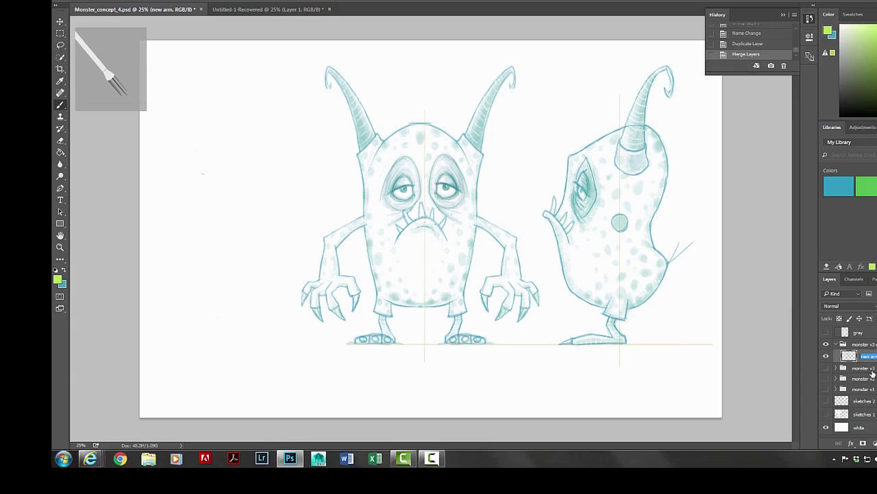
{"action": "key", "text": "BackSpace"}
{"action": "key", "text": "Return"}
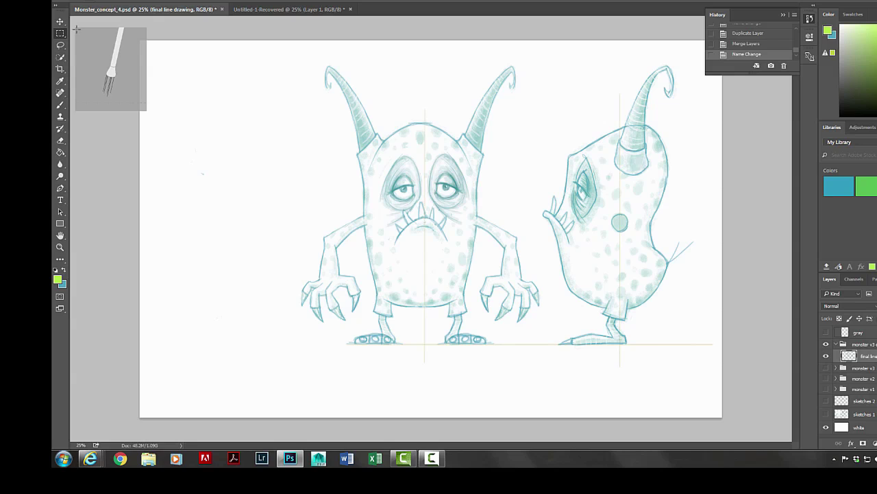
Step: Copy the front view with a rectangular selection and paste it into a new 2118 x 2617 pixel, 300 pixels/inch document
{"action": "left_click_drag", "start_coordinate": [286, 47], "coordinate": [549, 373]}
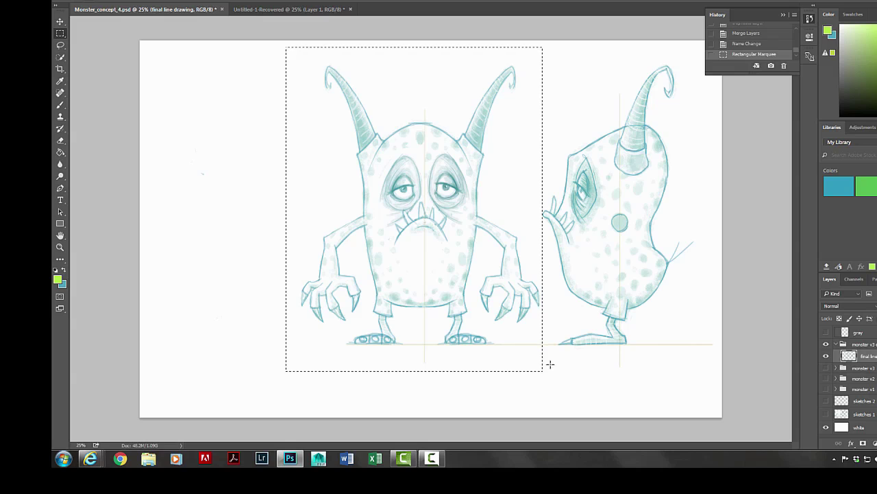
{"action": "key", "text": "ctrl+n"}
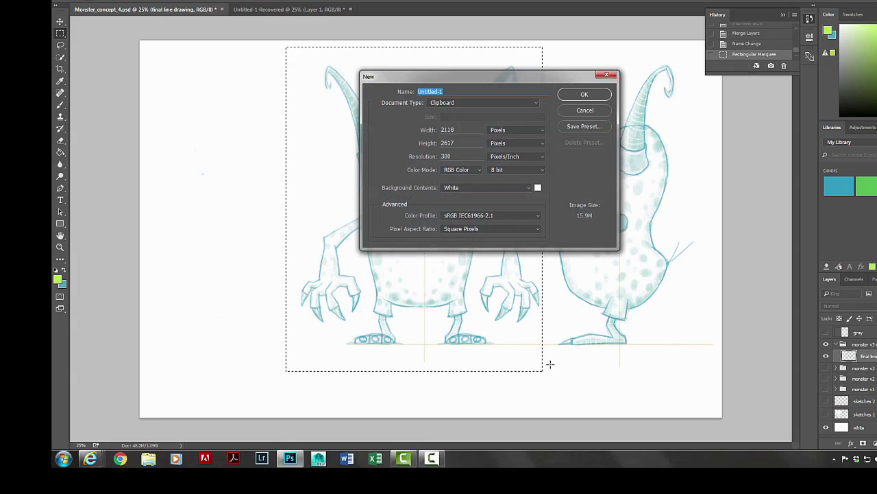
{"action": "left_click", "coordinate": [586, 96]}
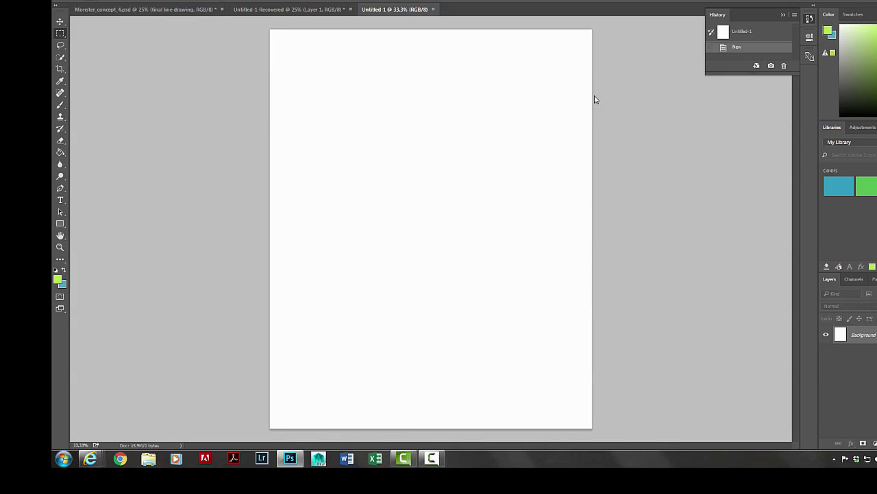
{"action": "key", "text": "ctrl+v"}
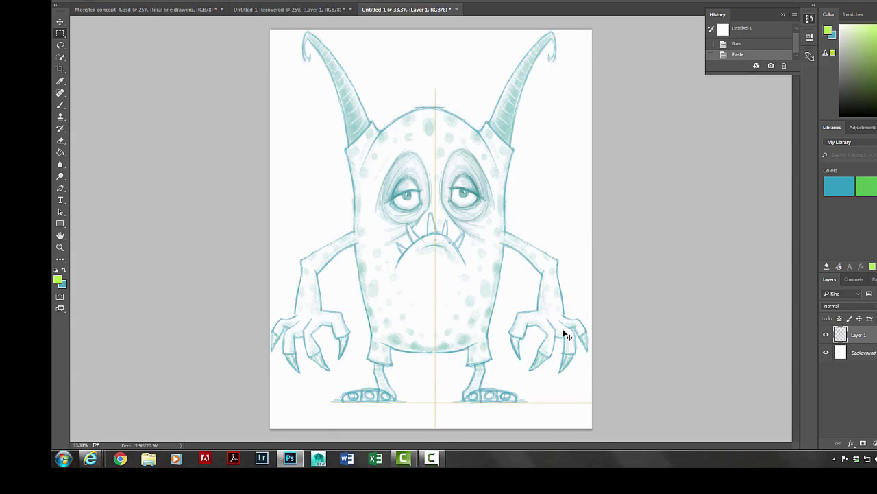
Step: Return to Monster_concept_4.psd, replace the selection with a rectangular one around the side view, shift it right, and copy the side view
{"action": "left_click", "coordinate": [251, 14]}
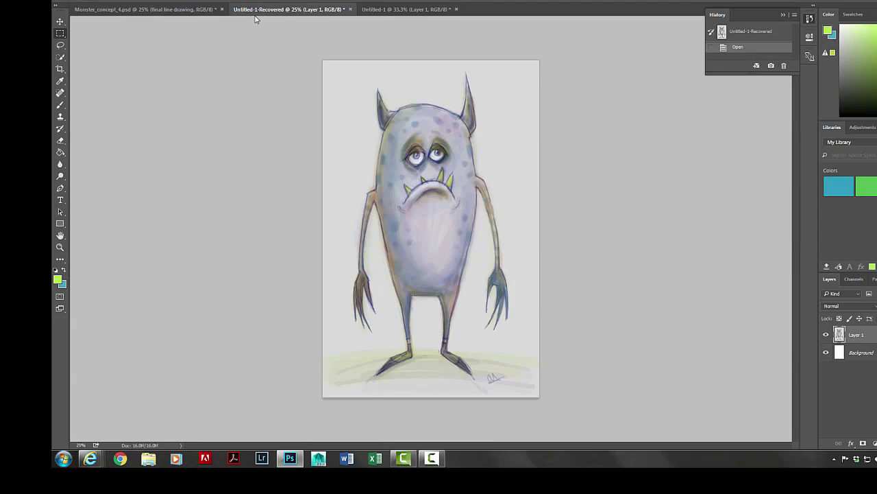
{"action": "left_click", "coordinate": [195, 13]}
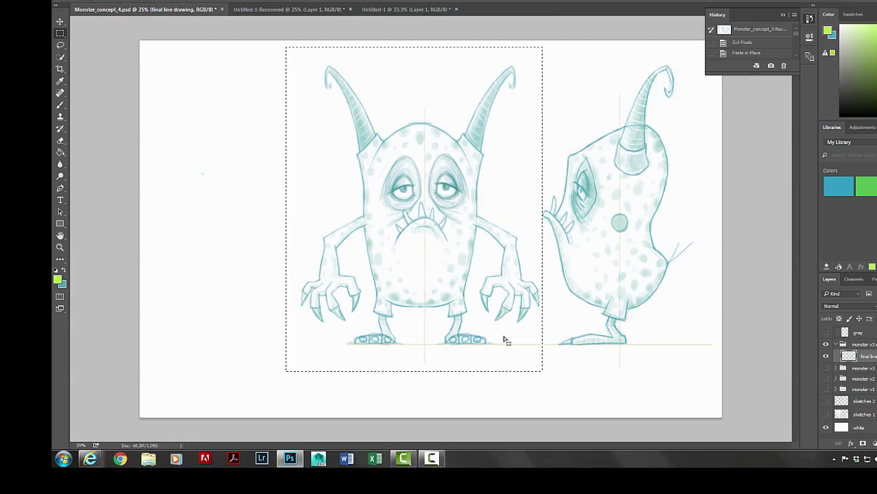
{"action": "left_click", "coordinate": [539, 44]}
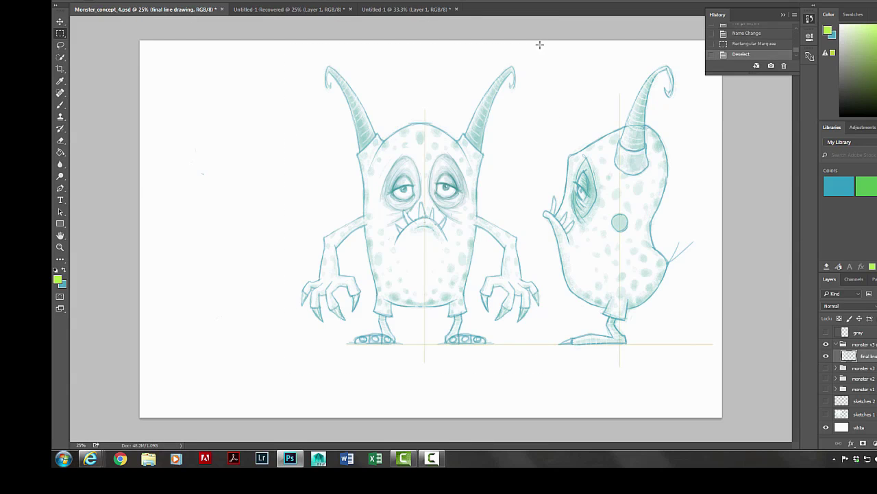
{"action": "left_click_drag", "start_coordinate": [539, 44], "coordinate": [710, 359]}
{"action": "key", "text": "Right"}
{"action": "key", "text": "Right"}
{"action": "key", "text": "Right"}
{"action": "key", "text": "Right"}
{"action": "key", "text": "Right"}
{"action": "key", "text": "Right"}
{"action": "key", "text": "Right"}
{"action": "key", "text": "Right"}
{"action": "key", "text": "Right"}
{"action": "key", "text": "Right"}
{"action": "key", "text": "Right"}
{"action": "key", "text": "Right"}
Step: Paste the side view in place into the new document and move it onto the front view's centre and ground guide lines
{"action": "left_click", "coordinate": [411, 11]}
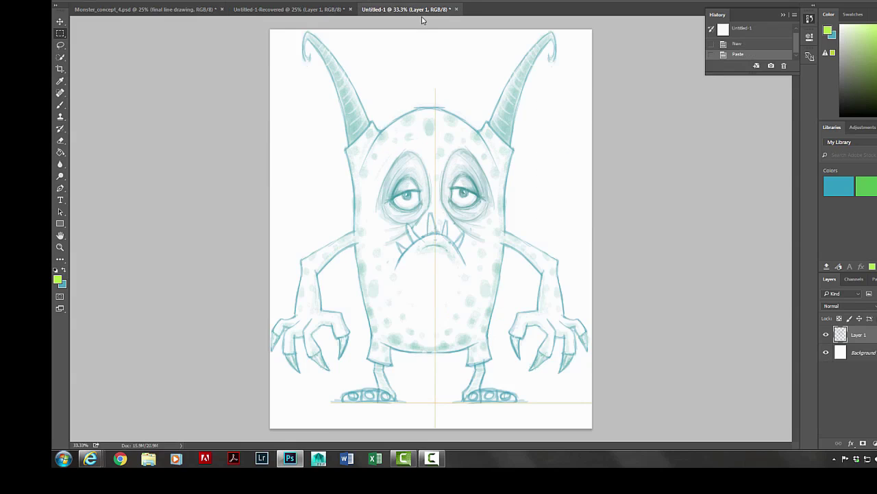
{"action": "key", "text": "ctrl+shift+v"}
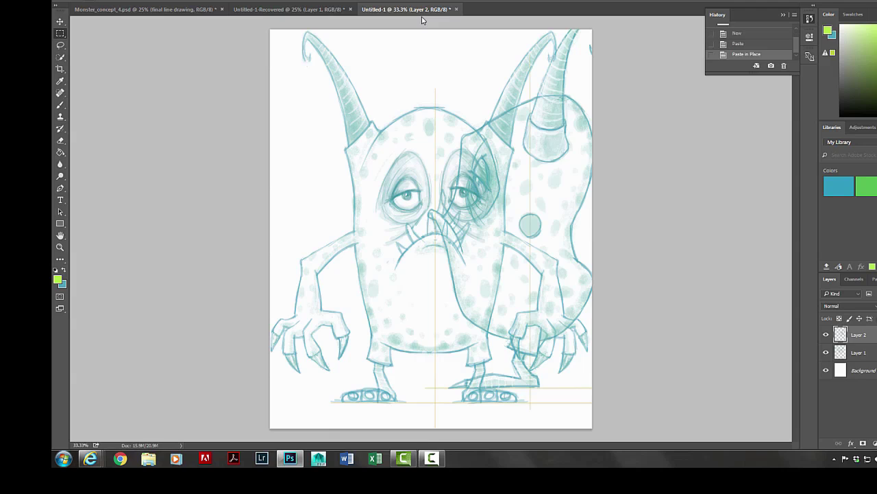
{"action": "left_click_drag", "start_coordinate": [558, 315], "coordinate": [482, 329]}
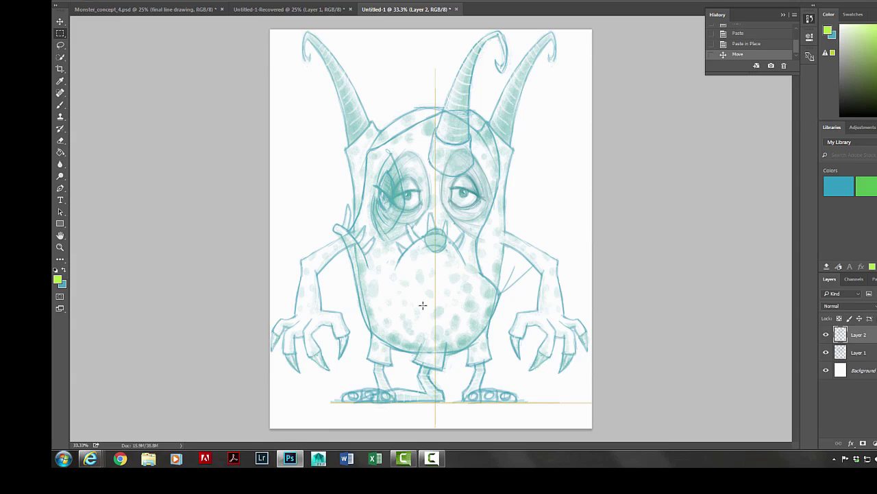
{"action": "left_click", "coordinate": [826, 335]}
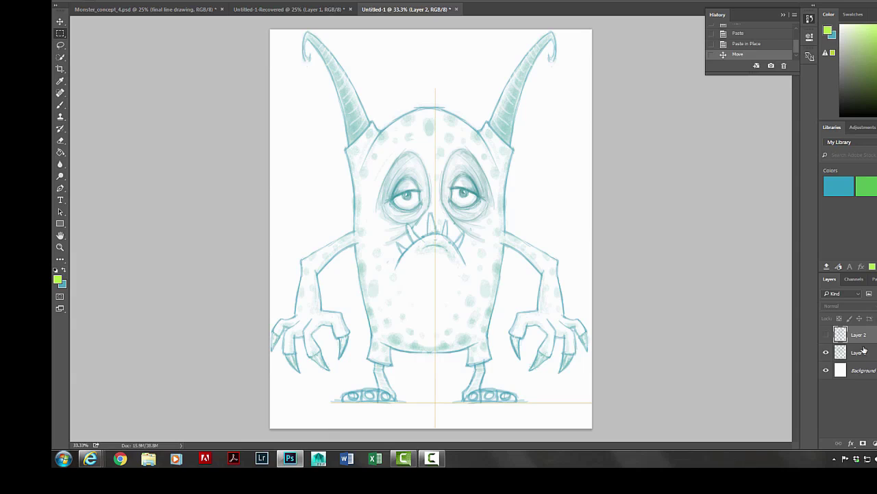
{"action": "left_click", "coordinate": [826, 335]}
Step: Select both the front and side view layers and nudge them right together to centre them on the canvas
{"action": "left_click", "coordinate": [868, 356], "text": "shift"}
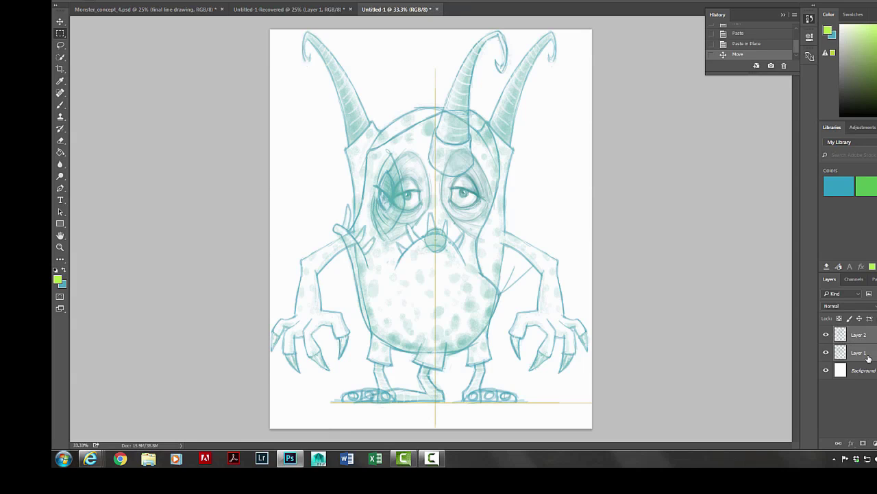
{"action": "key", "text": "Right"}
{"action": "key", "text": "Right"}
{"action": "key", "text": "Right"}
{"action": "key", "text": "Right"}
{"action": "key", "text": "Right"}
{"action": "key", "text": "Right"}
{"action": "key", "text": "Right"}
{"action": "key", "text": "Right"}
{"action": "key", "text": "Right"}
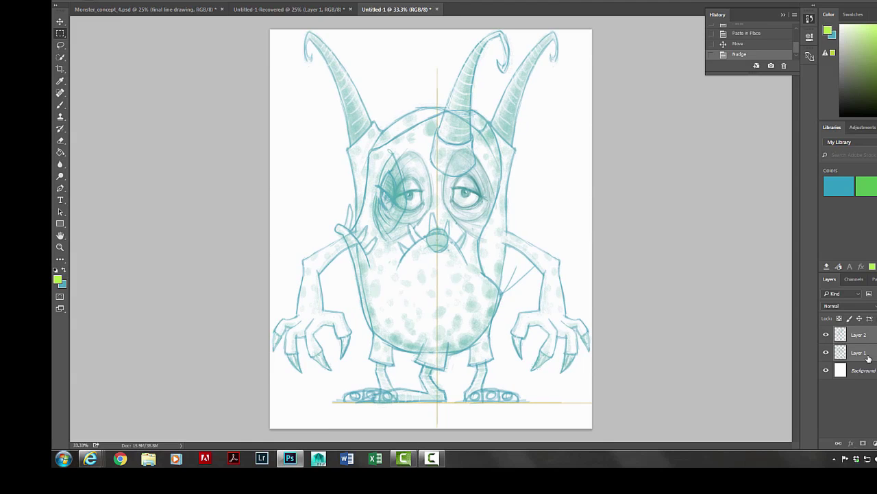
{"action": "key", "text": "Right"}
{"action": "key", "text": "Right"}
{"action": "key", "text": "Right"}
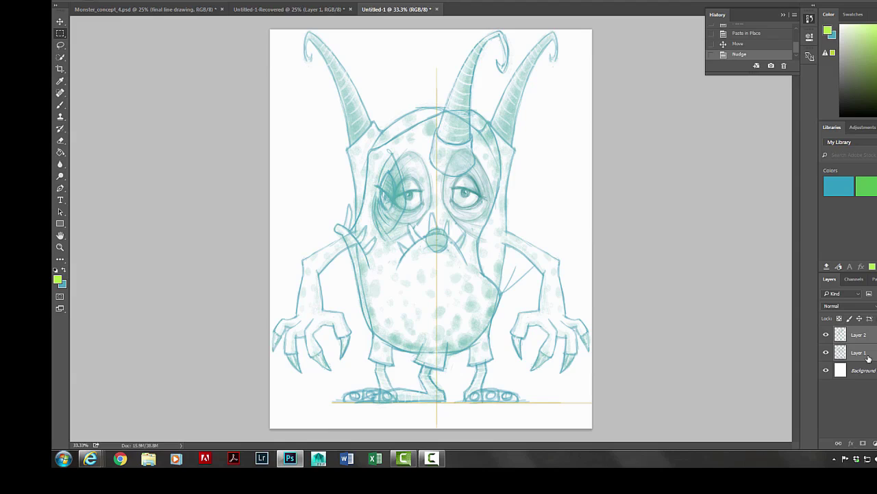
Step: Hide the side view layer and save the front view to the Desktop as a JPEG named monster_front_IP at the highest quality
{"action": "left_click", "coordinate": [867, 334]}
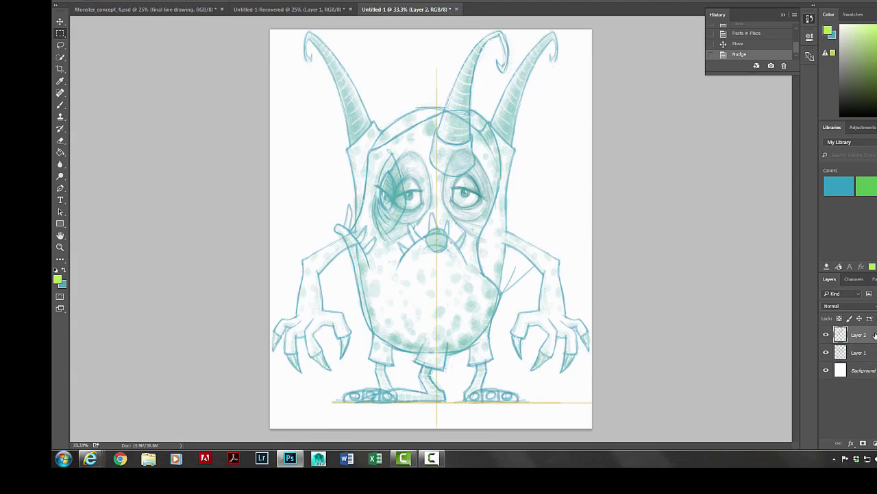
{"action": "left_click", "coordinate": [826, 335]}
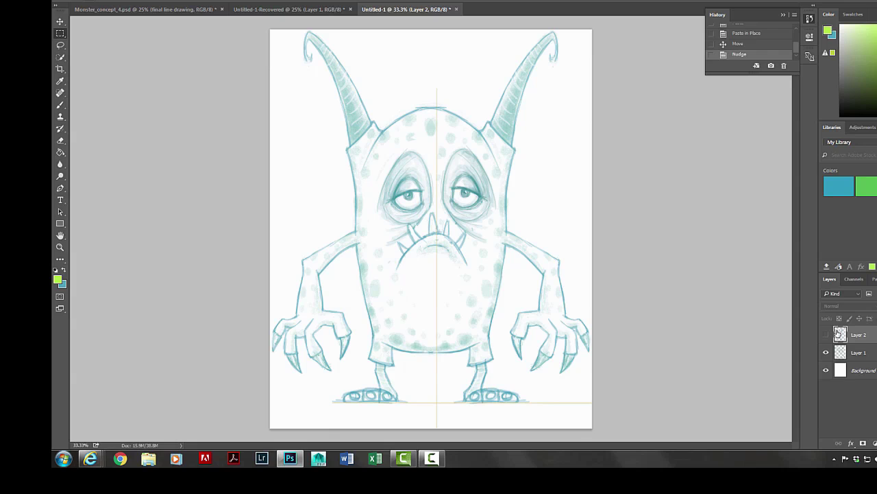
{"action": "left_click", "coordinate": [77, 1]}
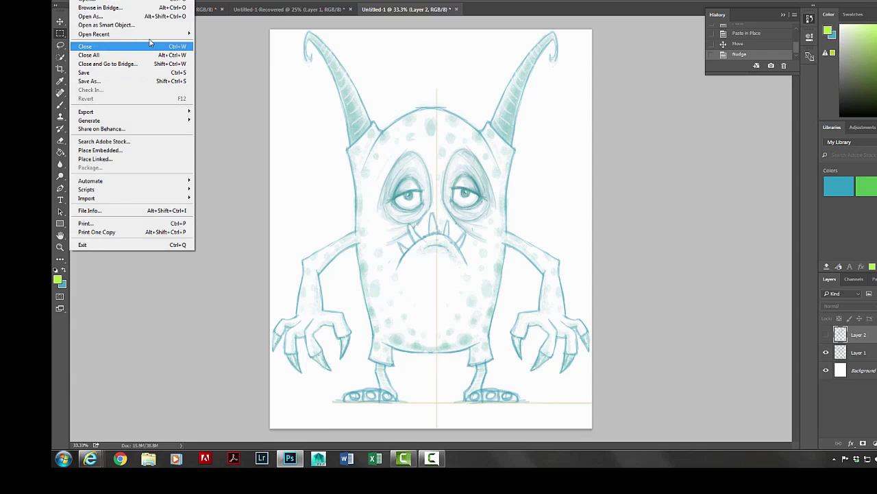
{"action": "left_click", "coordinate": [152, 81]}
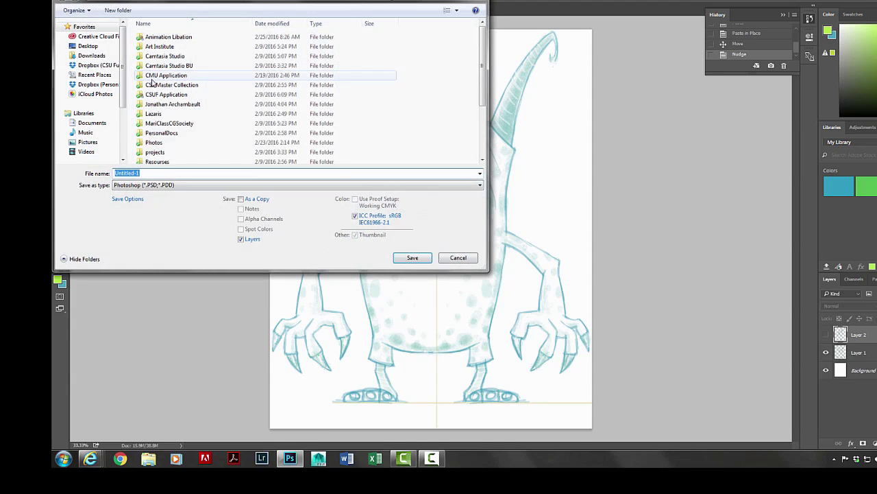
{"action": "left_click", "coordinate": [88, 45]}
{"action": "left_click", "coordinate": [160, 174]}
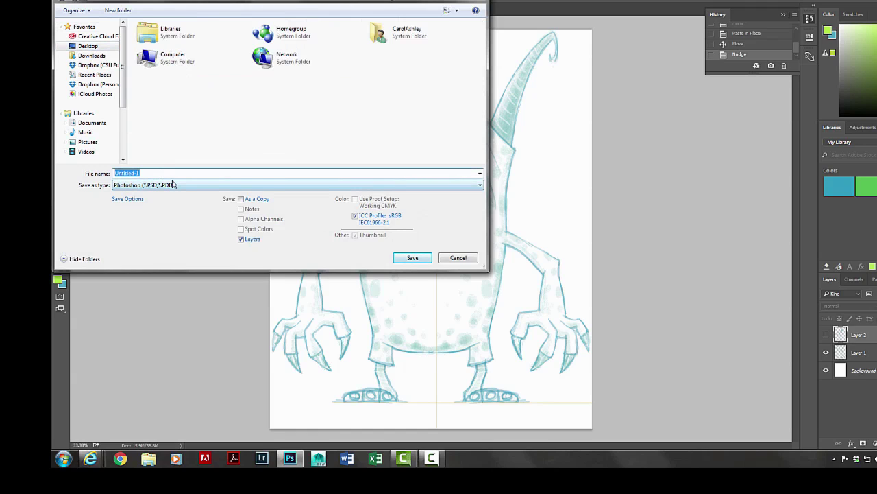
{"action": "type", "text": "monster_front_IP"}
{"action": "left_click", "coordinate": [206, 185]}
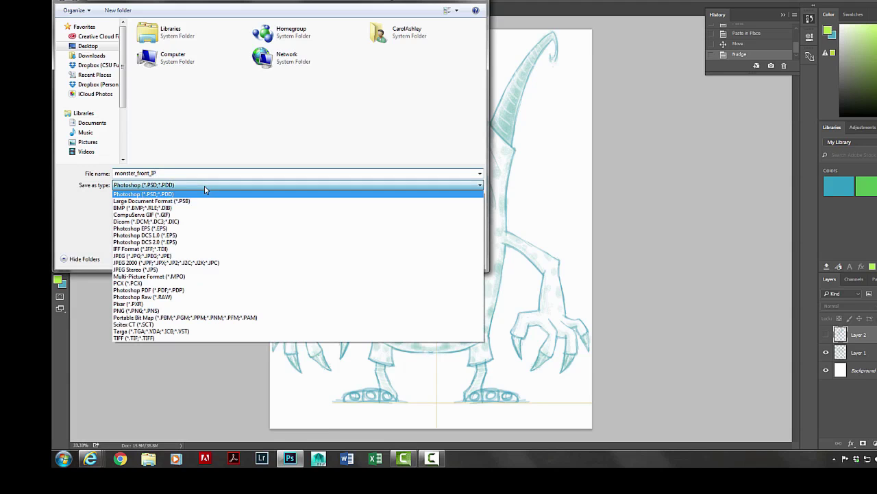
{"action": "left_click", "coordinate": [155, 256]}
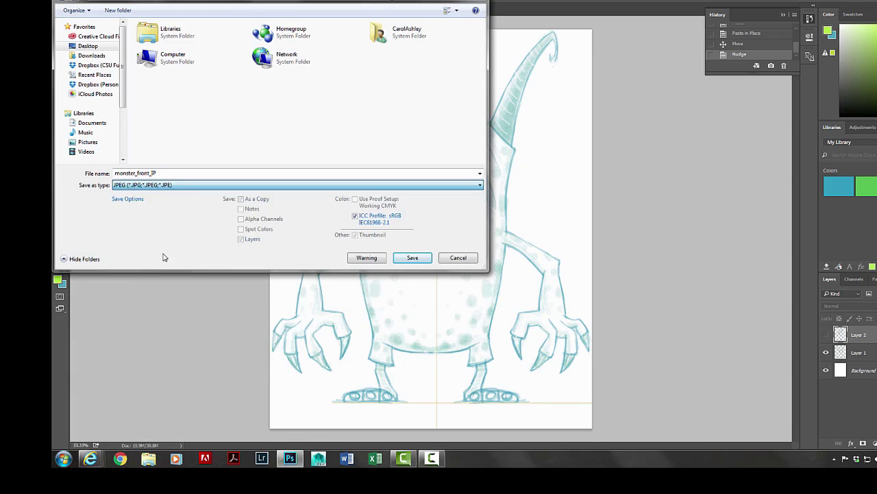
{"action": "left_click", "coordinate": [415, 257]}
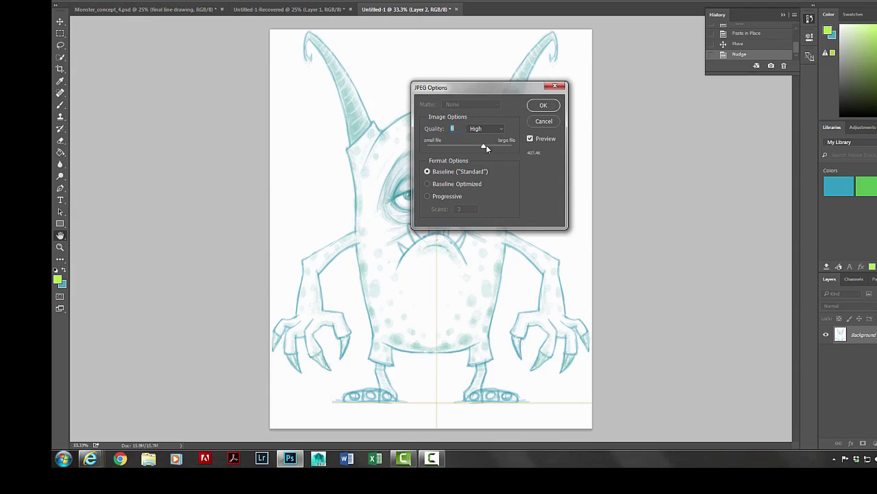
{"action": "left_click_drag", "start_coordinate": [484, 146], "coordinate": [513, 146]}
{"action": "left_click", "coordinate": [543, 105]}
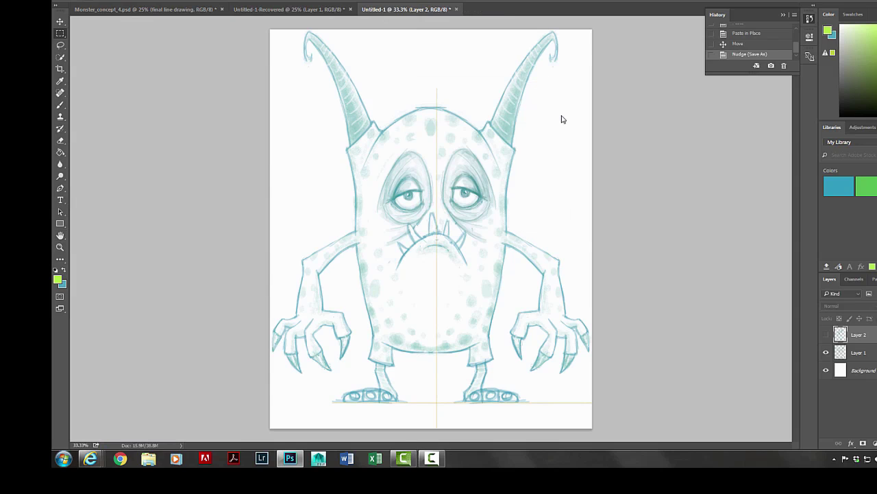
Step: Hide the front view layer, show the side view layer, and save it as a JPEG named monster_side_IP at maximum quality, 12
{"action": "left_click", "coordinate": [826, 353]}
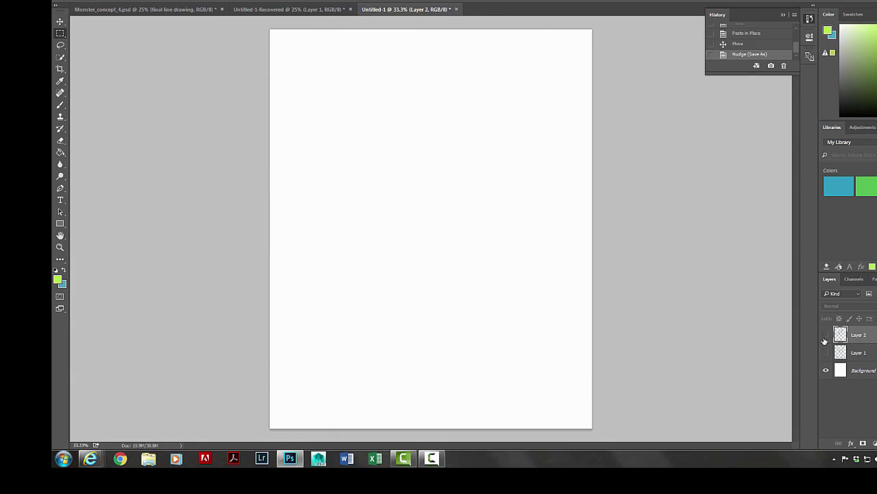
{"action": "left_click", "coordinate": [826, 334]}
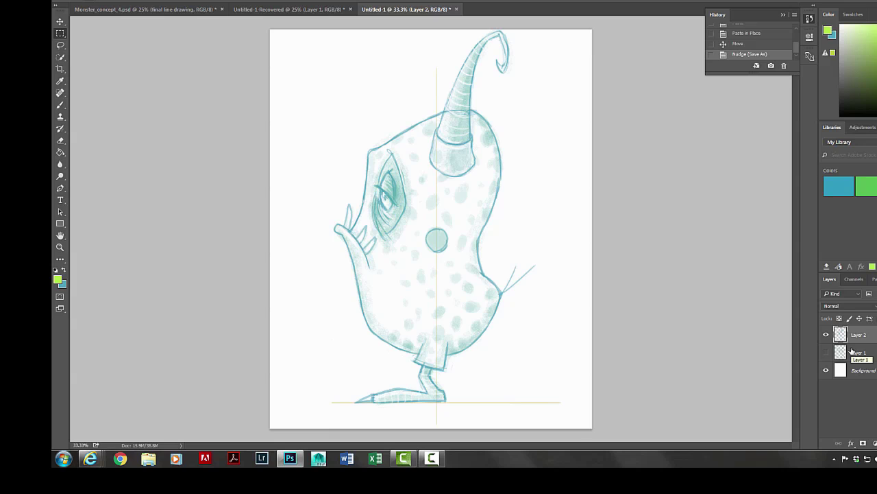
{"action": "left_click", "coordinate": [81, 0]}
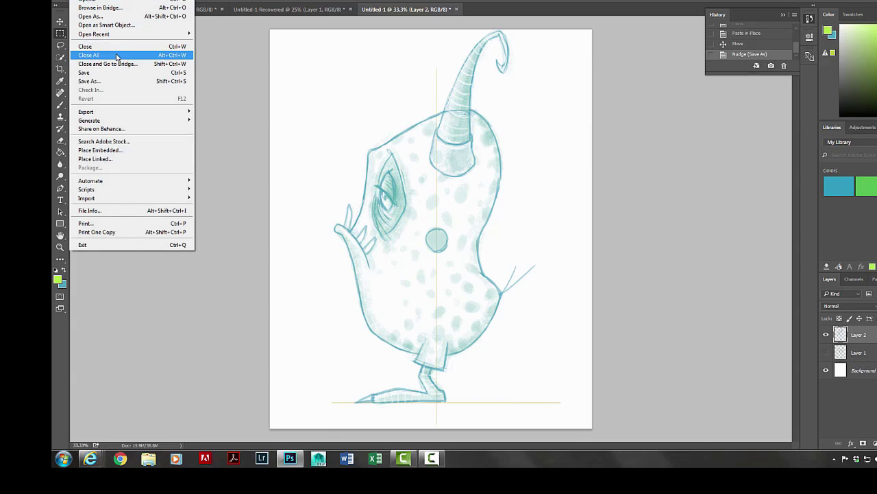
{"action": "left_click", "coordinate": [123, 82]}
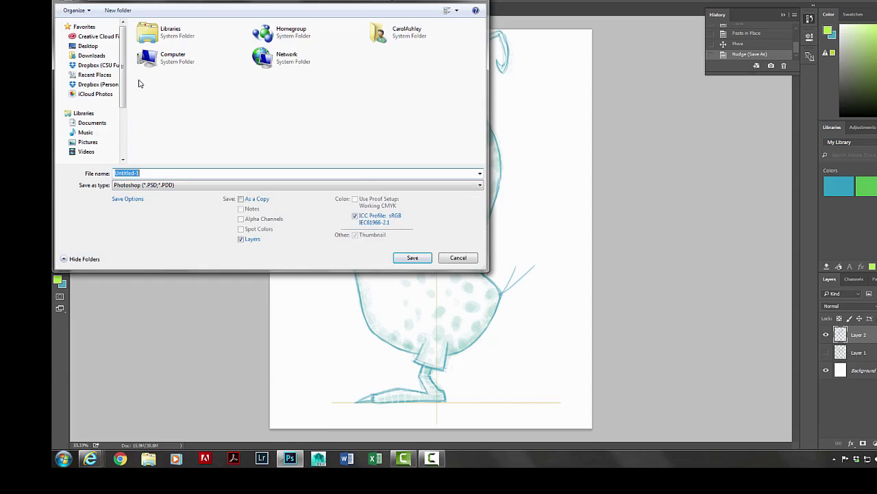
{"action": "type", "text": "monster"}
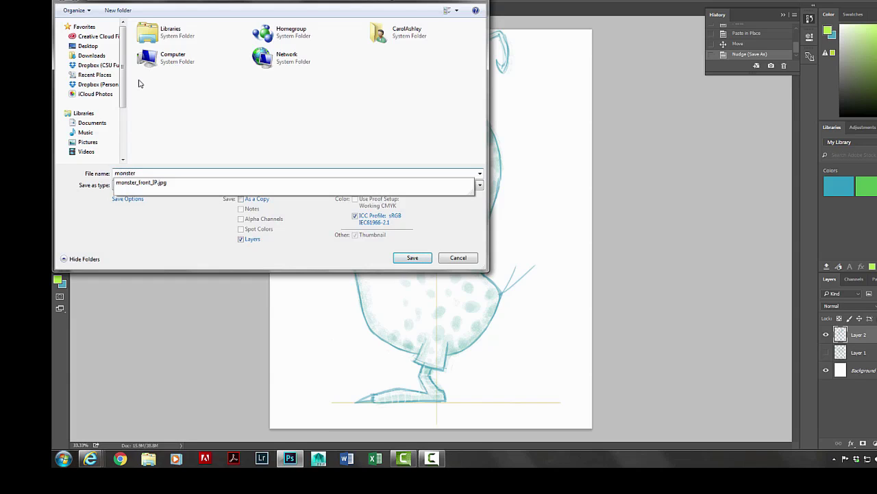
{"action": "type", "text": "_side_IP"}
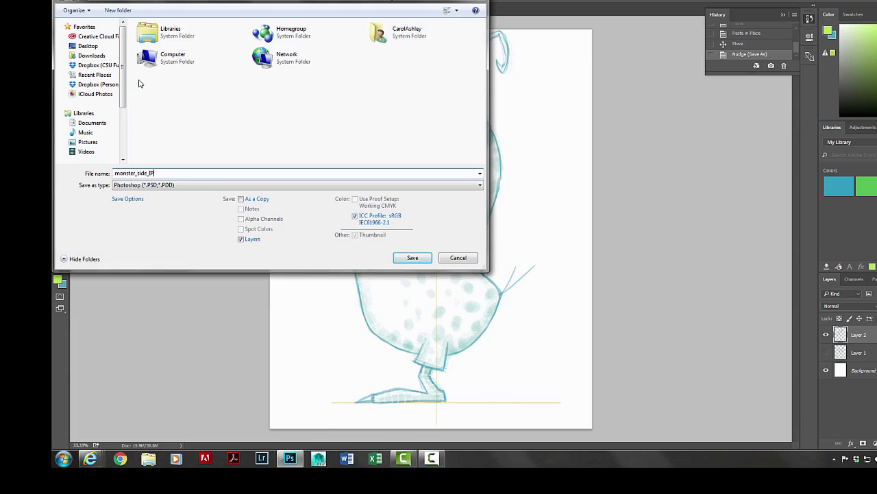
{"action": "left_click", "coordinate": [197, 187]}
{"action": "left_click", "coordinate": [172, 254]}
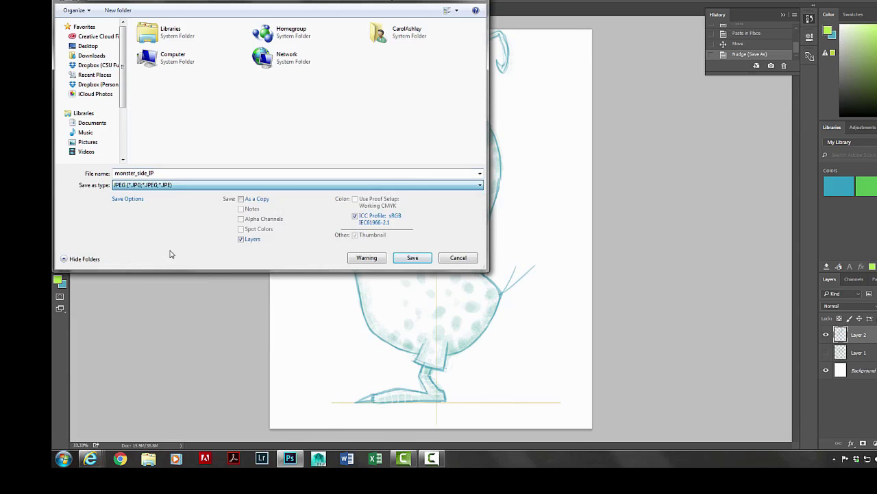
{"action": "left_click", "coordinate": [411, 258]}
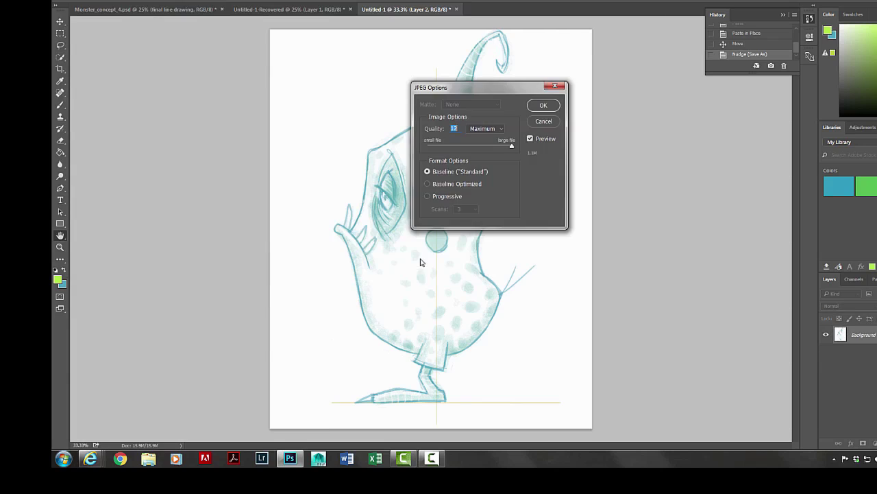
{"action": "left_click", "coordinate": [550, 121]}
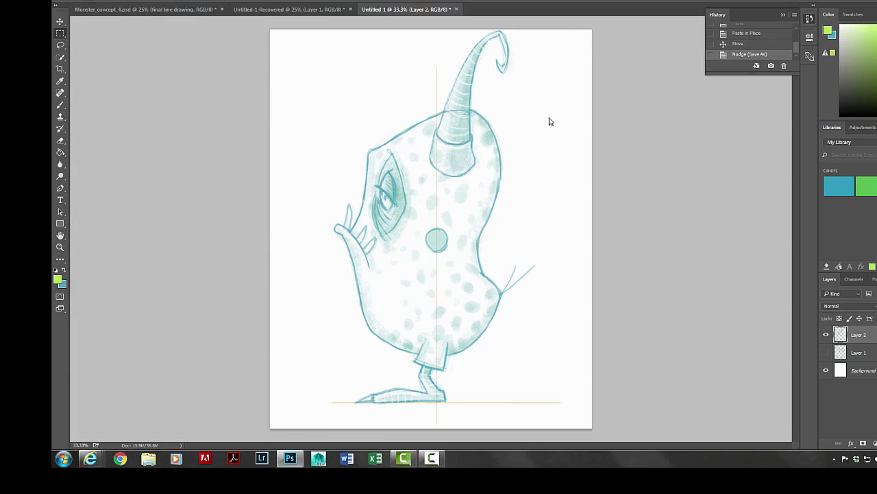